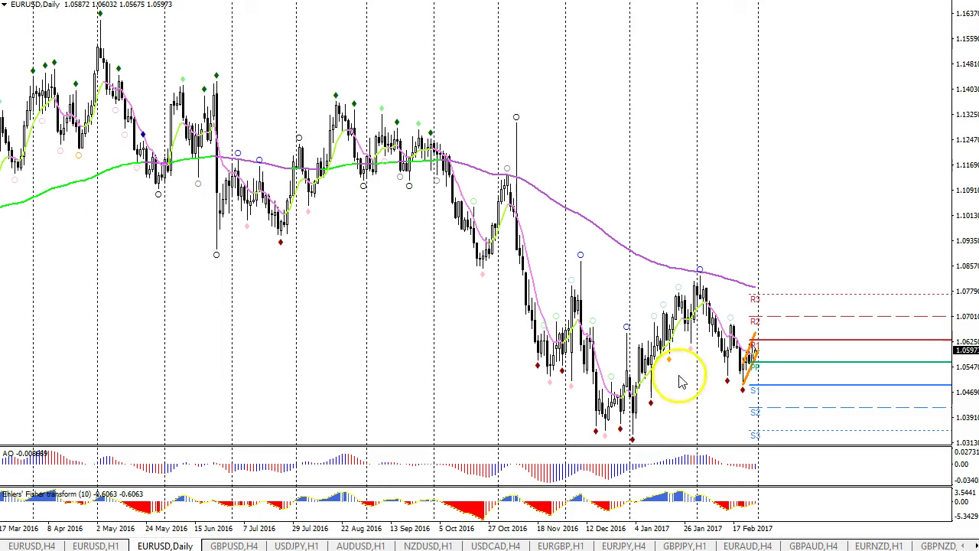
Sketch blue trend curves under the daily lows and red downward arrows after the breaks, and clear the markup
mouse_move(736, 299)
mouse_down()
mouse_move(621, 422)
mouse_move(627, 439)
mouse_up()
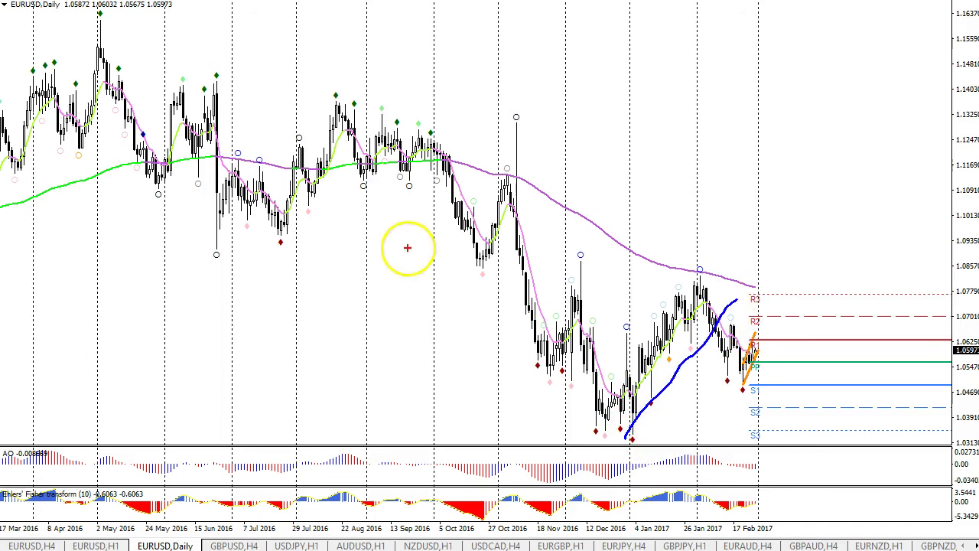
drag(450, 163, 39, 306)
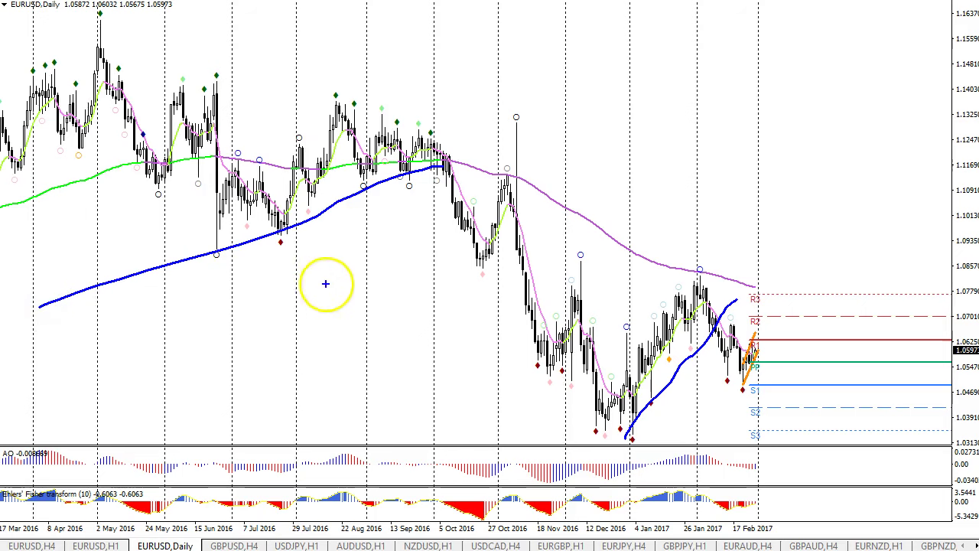
key(r)
mouse_move(407, 196)
mouse_down()
mouse_move(443, 245)
mouse_move(507, 376)
mouse_move(484, 353)
mouse_up()
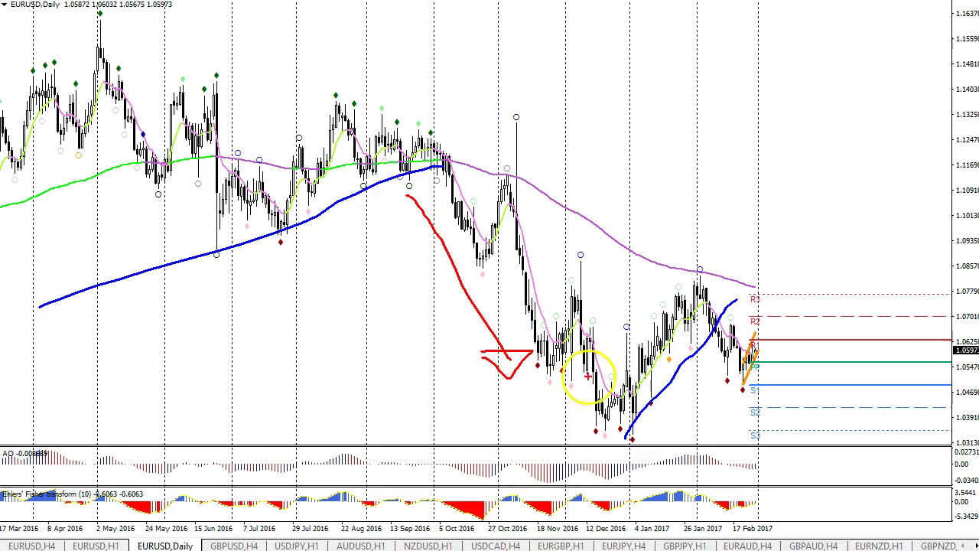
mouse_move(778, 343)
mouse_down()
mouse_move(811, 426)
mouse_move(792, 417)
mouse_up()
key(Escape)
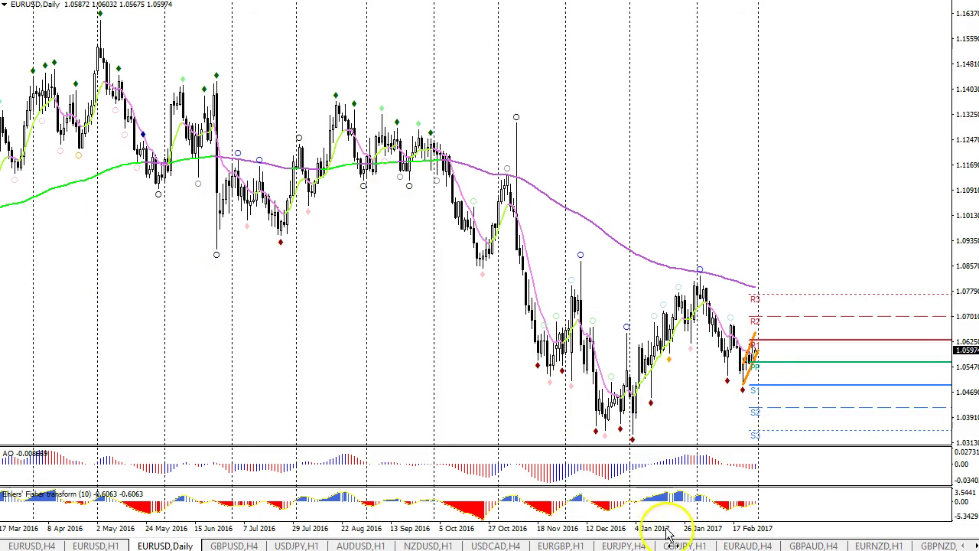
Switch the EURUSD chart from daily to the H4 timeframe and compress it to show the swings since late December 2016
drag(673, 532, 685, 531)
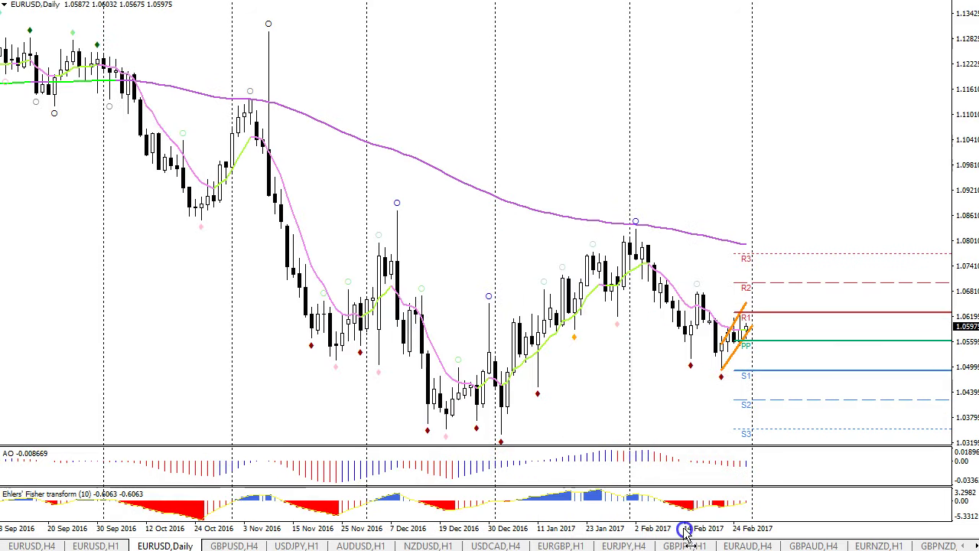
click(494, 0)
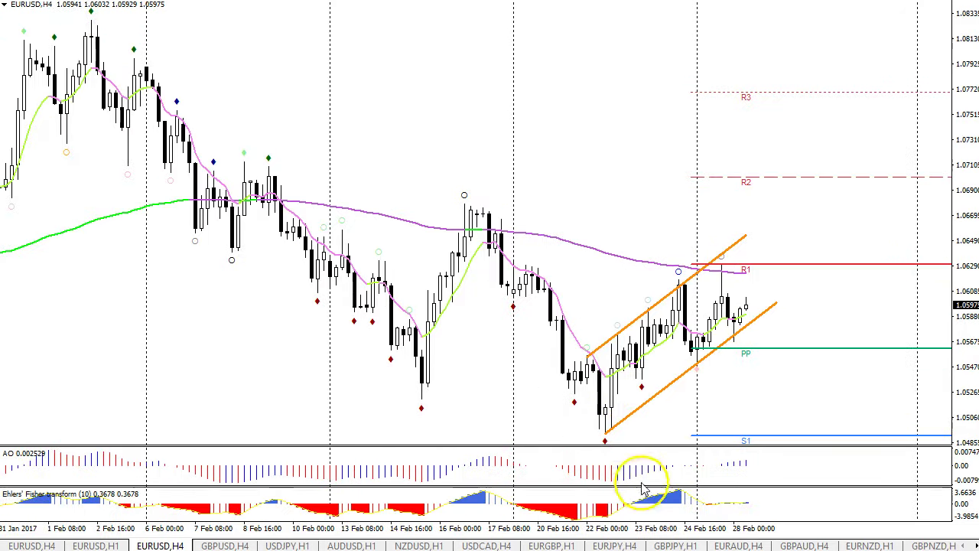
drag(648, 531, 638, 531)
Circle the early February swing high and 22 February swing low, and draw a Fibonacci retracement from that high to the low
key(ctrl+2)
drag(429, 14, 419, 26)
mouse_move(684, 297)
mouse_down()
mouse_move(693, 306)
mouse_move(684, 297)
mouse_up()
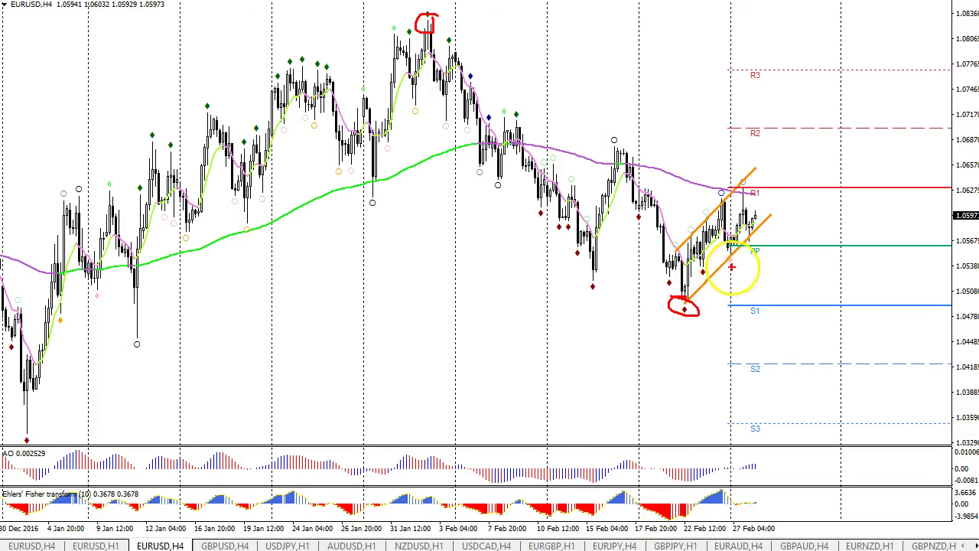
key(Escape)
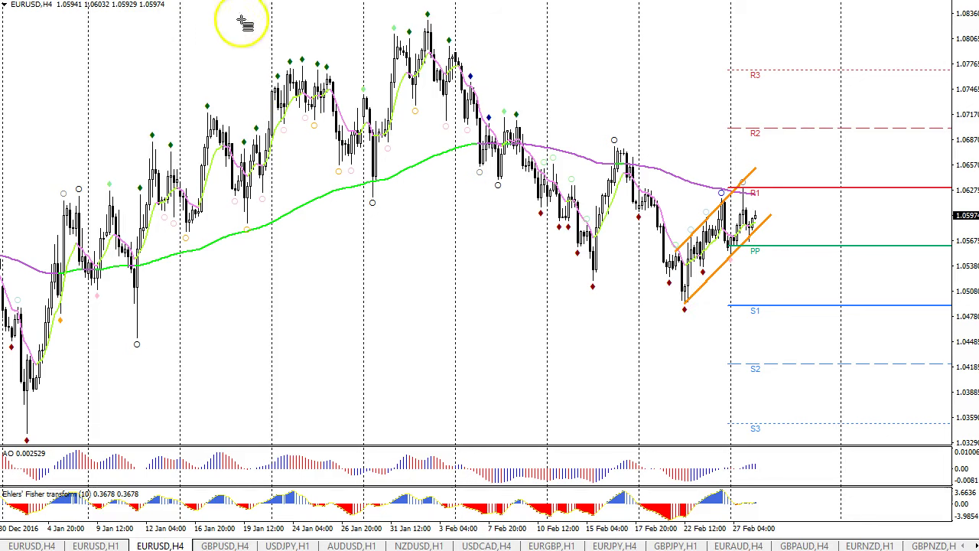
drag(430, 25, 467, 304)
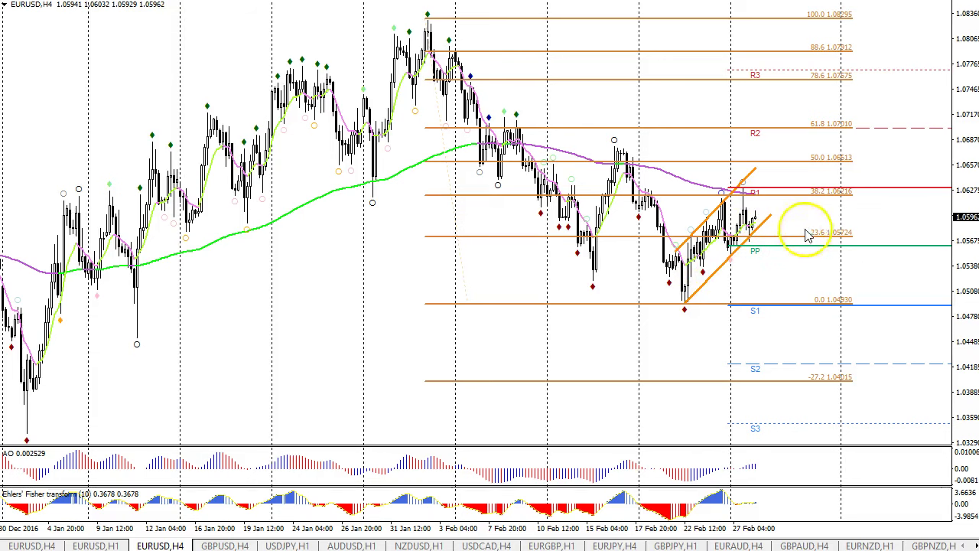
Circle the 38.2, 61.8 and 78.6 Fibonacci levels in red at the ends of their lines
mouse_move(855, 181)
mouse_down()
mouse_move(809, 176)
mouse_move(885, 192)
mouse_move(845, 178)
mouse_up()
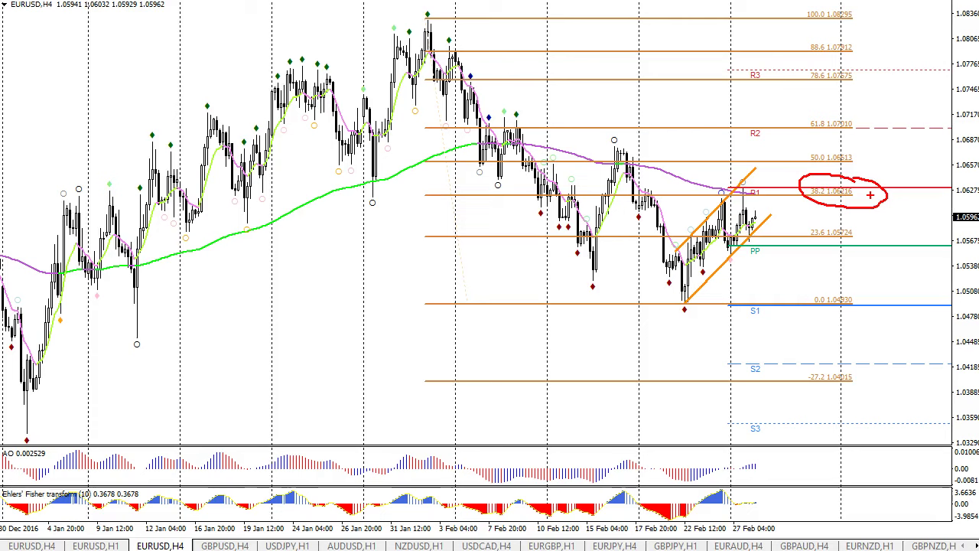
click(860, 154)
mouse_move(856, 118)
mouse_down()
mouse_move(807, 119)
mouse_move(864, 134)
mouse_move(867, 121)
mouse_up()
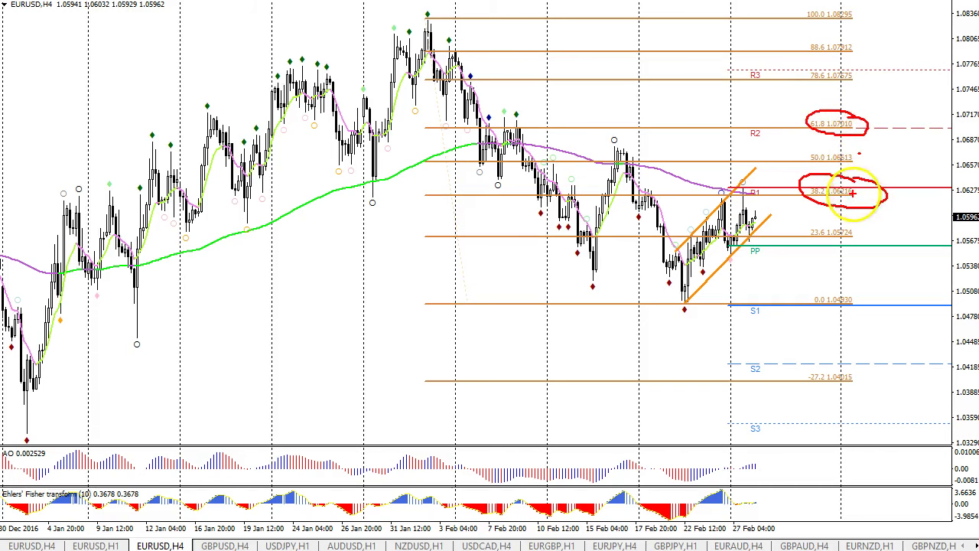
mouse_move(804, 80)
mouse_down()
mouse_move(870, 69)
mouse_move(811, 61)
mouse_move(727, 78)
mouse_move(887, 86)
mouse_up()
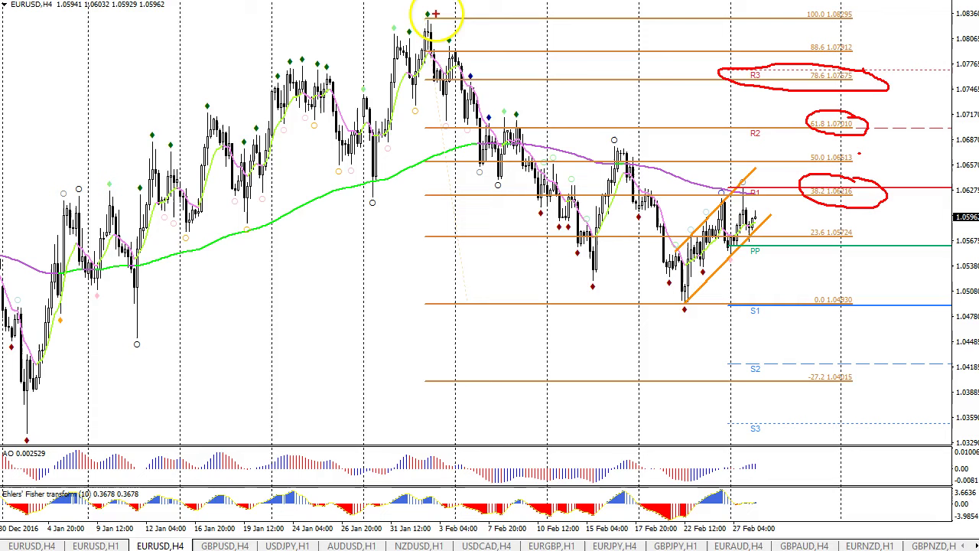
Circle the swing high in blue, loop the 38.2 to 78.6 zone in red with an arrow down past S3, and erase the markup
drag(435, 13, 403, 31)
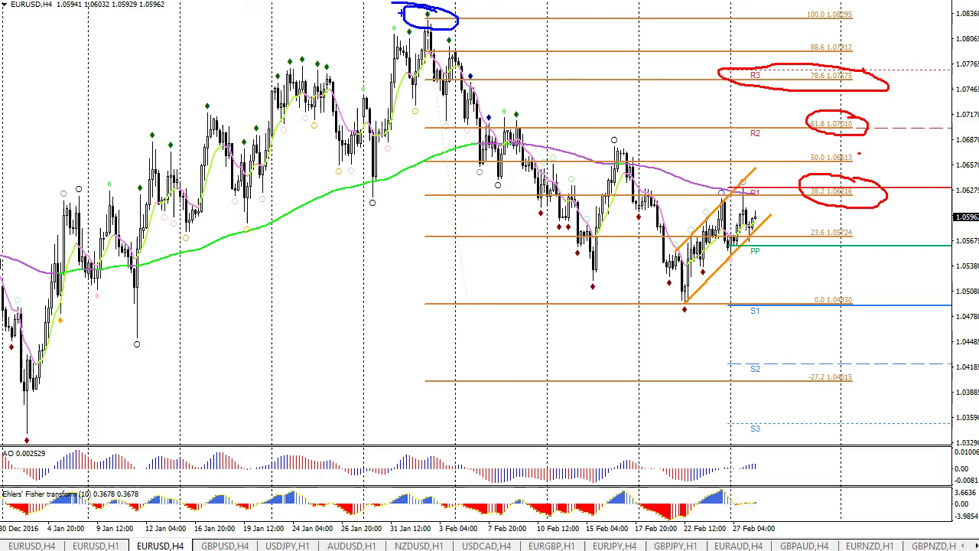
mouse_move(874, 84)
mouse_down()
mouse_move(696, 79)
mouse_move(868, 75)
mouse_up()
mouse_move(842, 124)
mouse_down()
mouse_move(895, 397)
mouse_move(929, 378)
mouse_move(881, 406)
mouse_up()
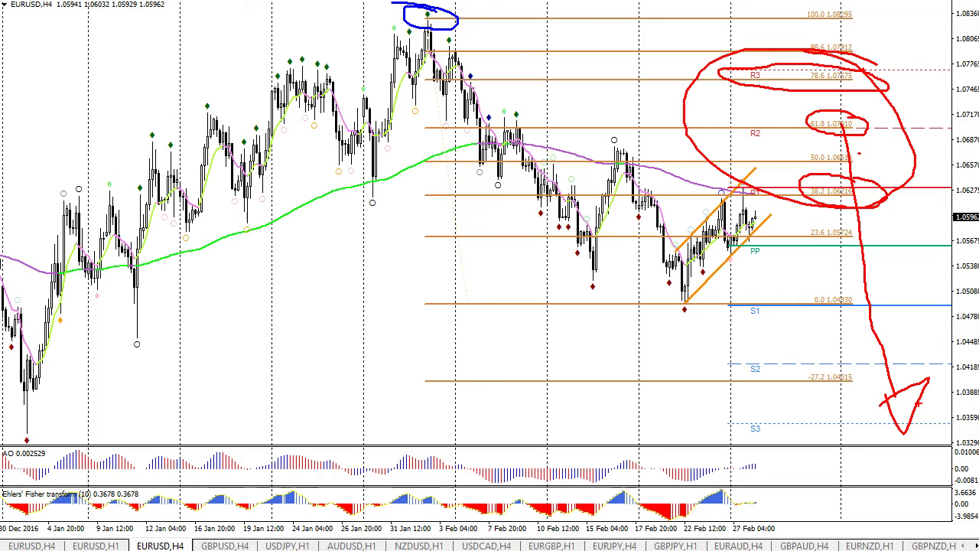
key(Escape)
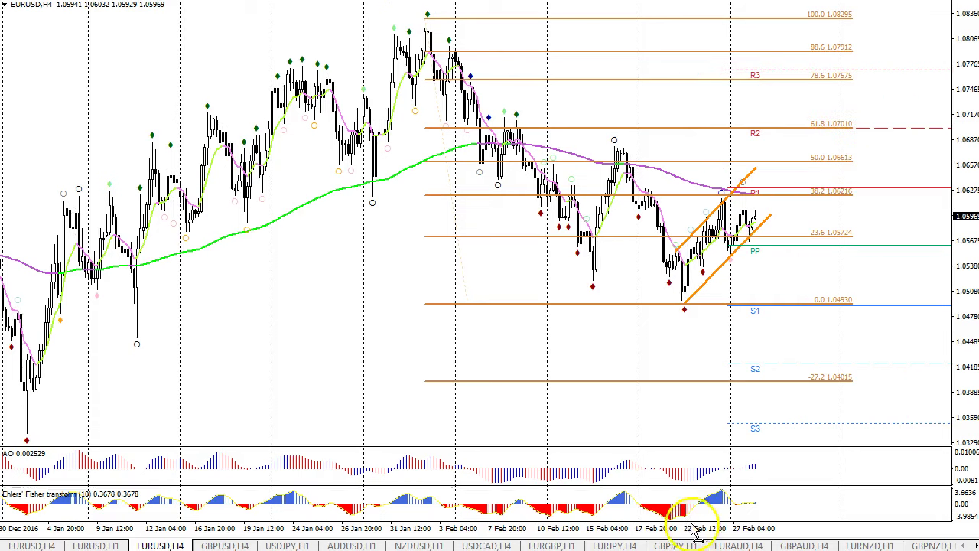
Compress the H4 chart, draw a blue support line along the December and January lows, and circle those lows and the -27.2 level
drag(693, 526, 678, 529)
drag(285, 428, 654, 424)
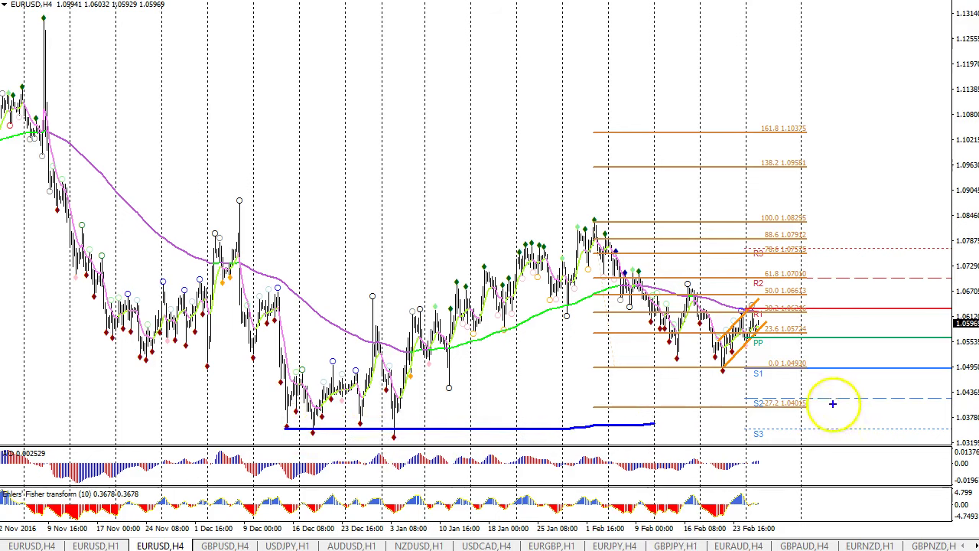
mouse_move(788, 398)
mouse_down()
mouse_move(800, 411)
mouse_move(790, 395)
mouse_up()
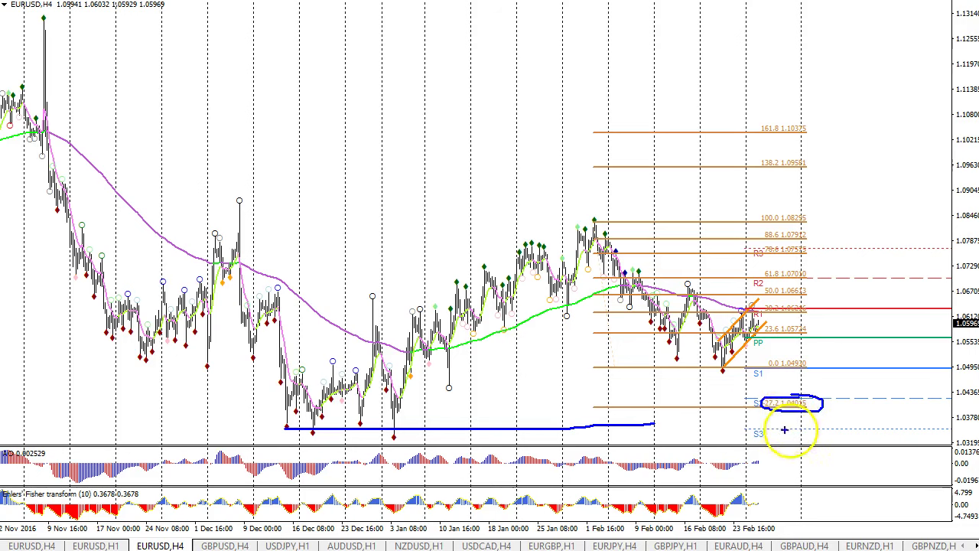
mouse_move(403, 431)
mouse_down()
mouse_move(376, 411)
mouse_move(390, 420)
mouse_up()
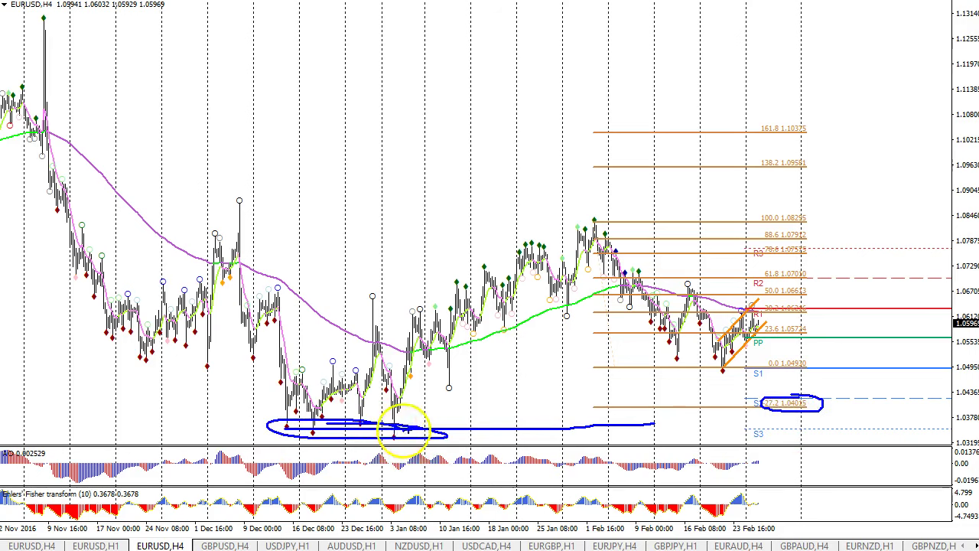
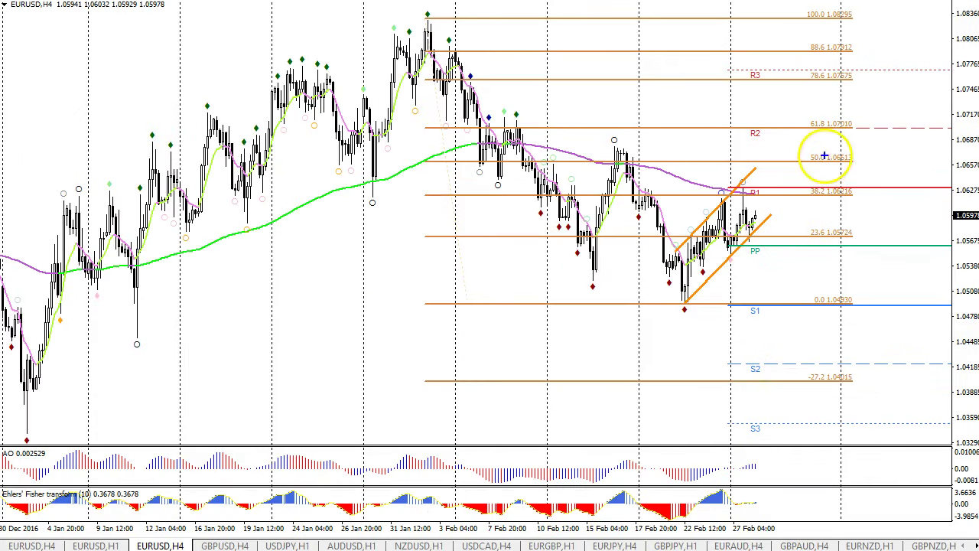
Mark the swing high and 0.0 level in blue, circle the S1–S2 and S3 zones in red, and erase the markup
drag(425, 16, 413, 11)
drag(582, 304, 819, 298)
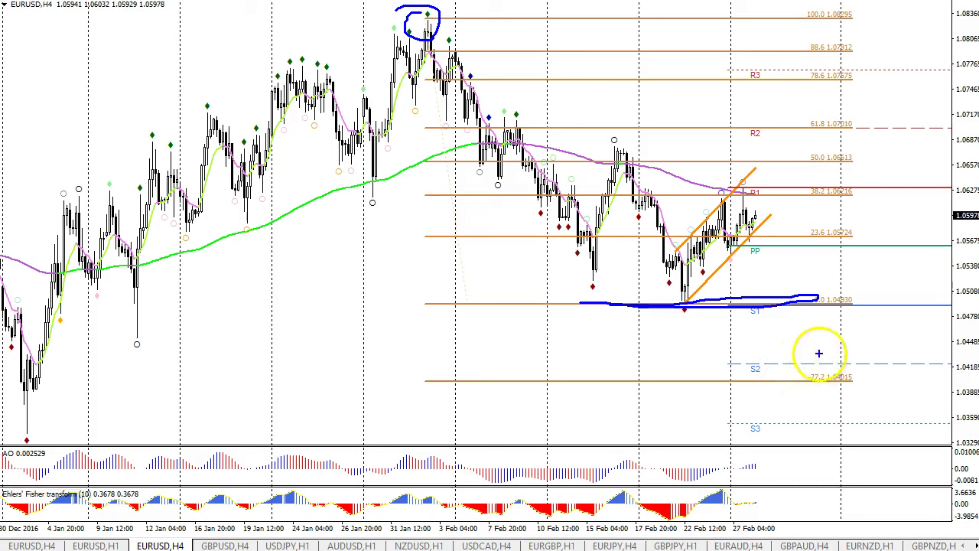
mouse_move(834, 351)
mouse_down()
mouse_move(773, 322)
mouse_move(788, 361)
mouse_move(805, 365)
mouse_up()
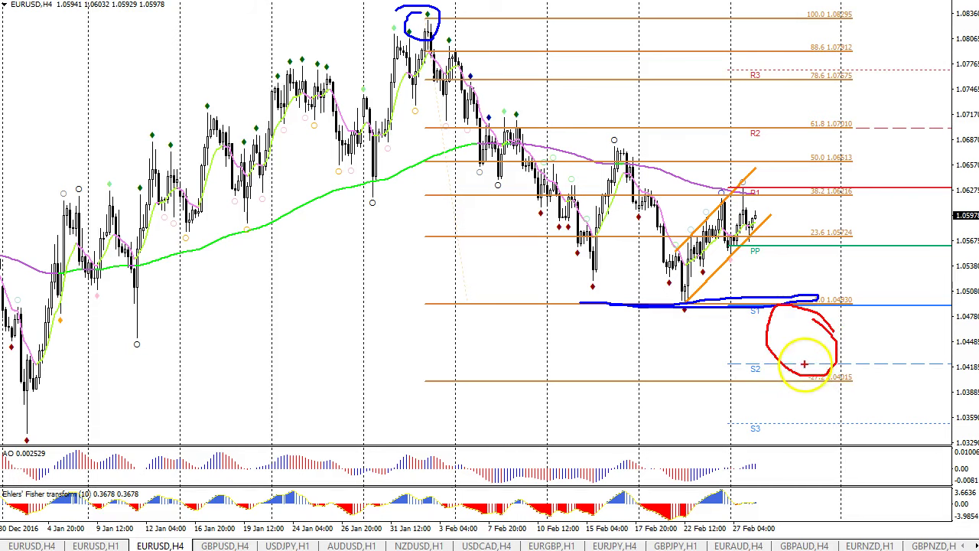
mouse_move(848, 397)
mouse_down()
mouse_move(888, 434)
mouse_move(842, 390)
mouse_up()
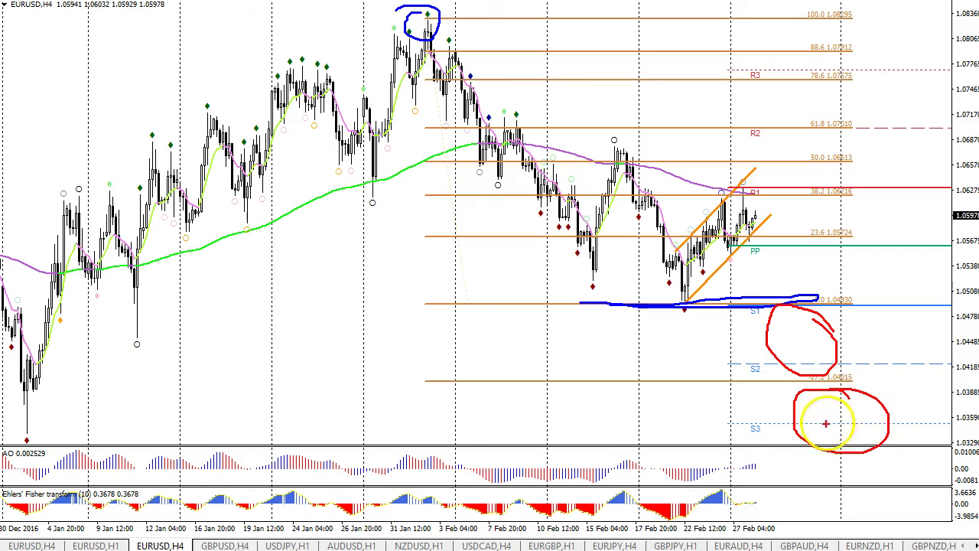
key(e)
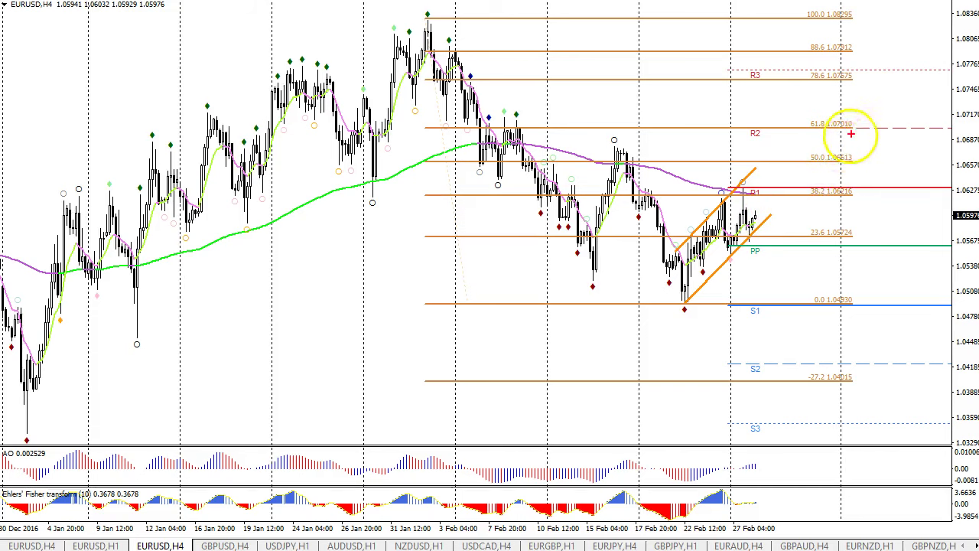
Circle the swing low in red, sketch a blue rise from the latest candle to the circled 61.8 level, and clear the markup
mouse_move(771, 316)
mouse_down()
mouse_move(662, 302)
mouse_move(732, 302)
mouse_up()
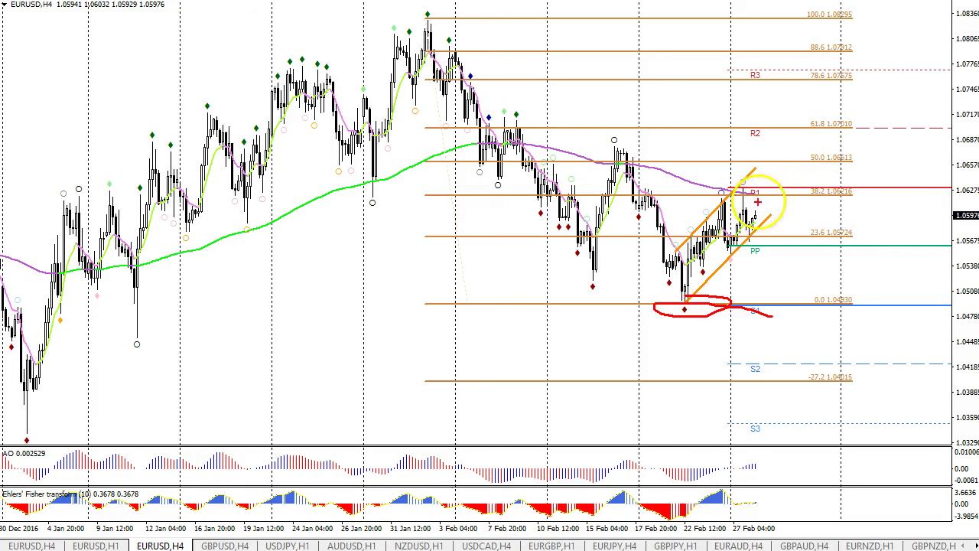
mouse_move(761, 215)
mouse_down()
mouse_move(812, 116)
mouse_move(867, 121)
mouse_up()
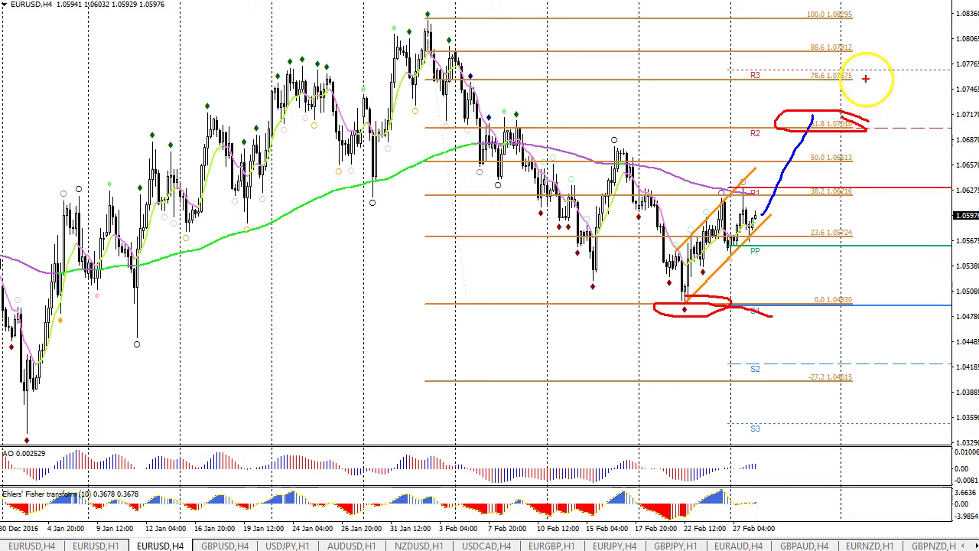
mouse_move(866, 74)
mouse_down()
mouse_move(873, 69)
mouse_move(864, 66)
mouse_move(894, 159)
mouse_up()
key(Escape)
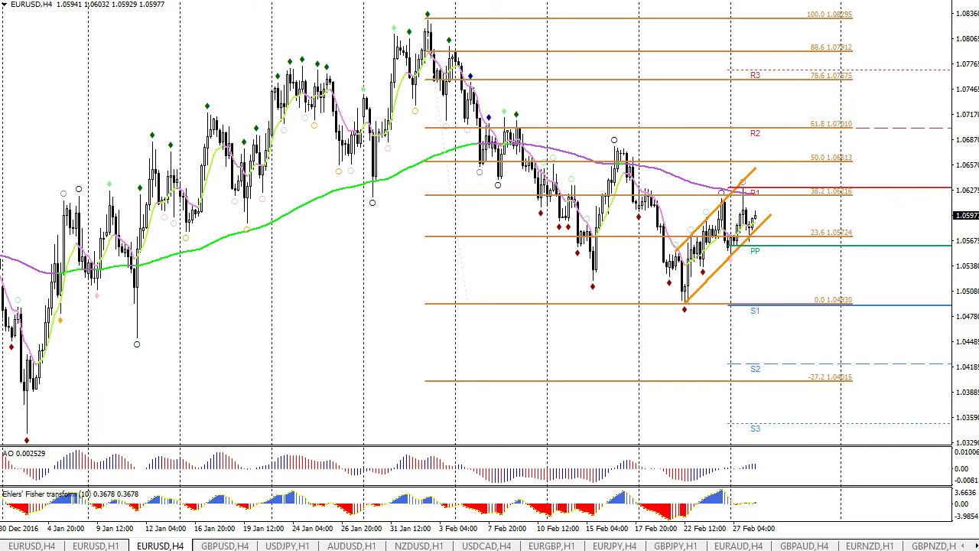
Circle the zones between PP and S1, between S1 and S2, and around S3 in red, and erase the markup
mouse_move(767, 244)
mouse_down()
mouse_move(735, 257)
mouse_move(765, 247)
mouse_move(796, 313)
mouse_move(805, 291)
mouse_up()
key(Escape)
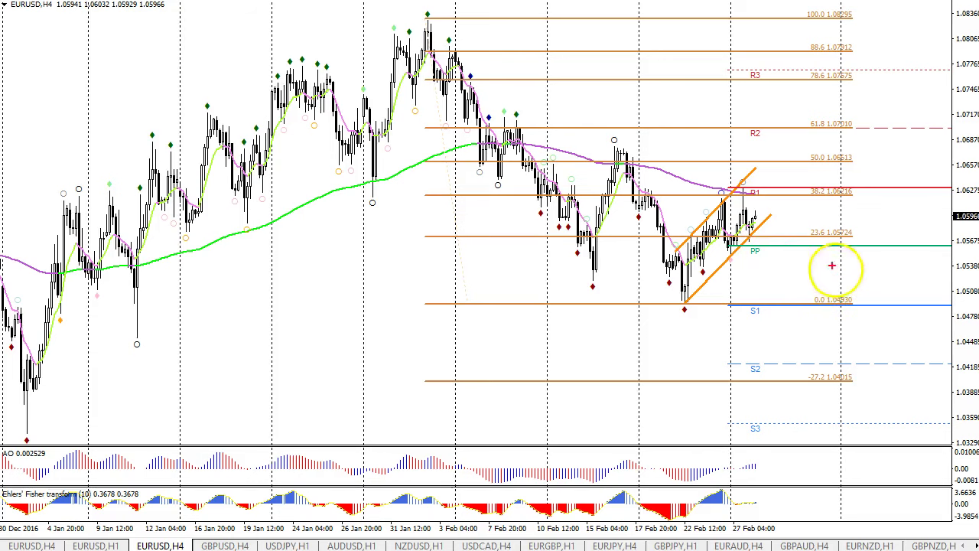
mouse_move(777, 245)
mouse_down()
mouse_move(776, 271)
mouse_move(825, 268)
mouse_move(797, 254)
mouse_up()
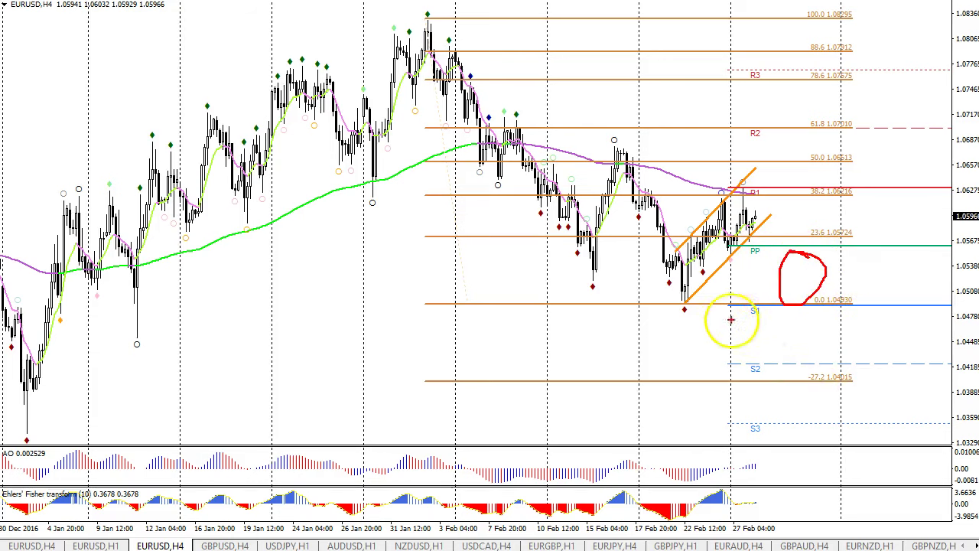
mouse_move(816, 338)
mouse_down()
mouse_move(802, 309)
mouse_move(790, 358)
mouse_move(836, 344)
mouse_move(818, 369)
mouse_move(864, 438)
mouse_move(851, 387)
mouse_up()
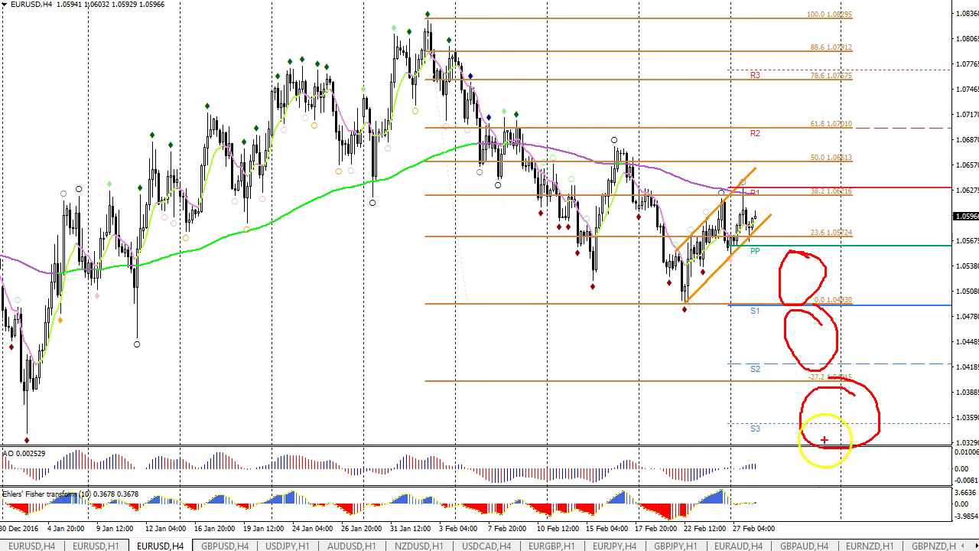
key(e)
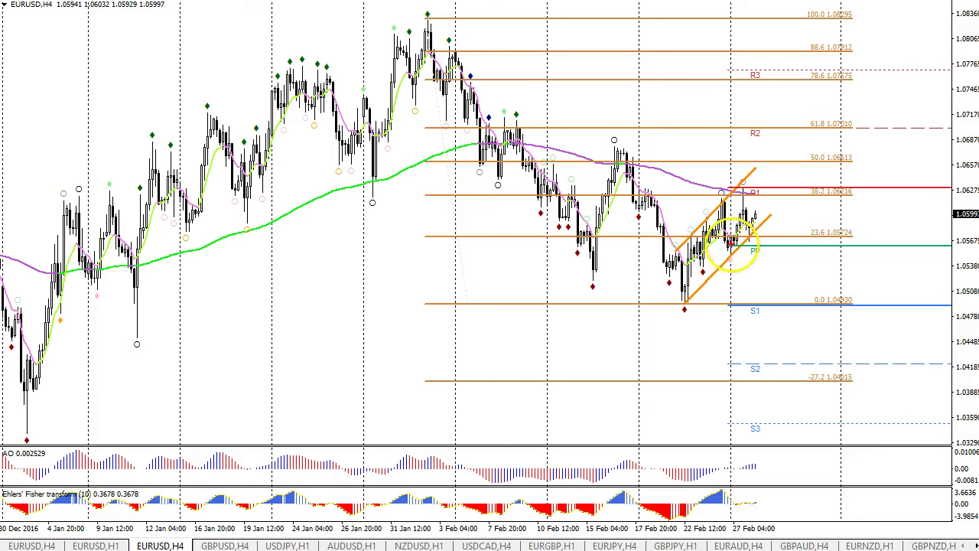
Circle PP, sketch a blue path up to the 78.6 level and a red arrow from 61.8 down to R1, and clear the markup
mouse_move(768, 244)
mouse_down()
mouse_move(744, 242)
mouse_move(776, 241)
mouse_move(780, 252)
mouse_move(770, 162)
mouse_up()
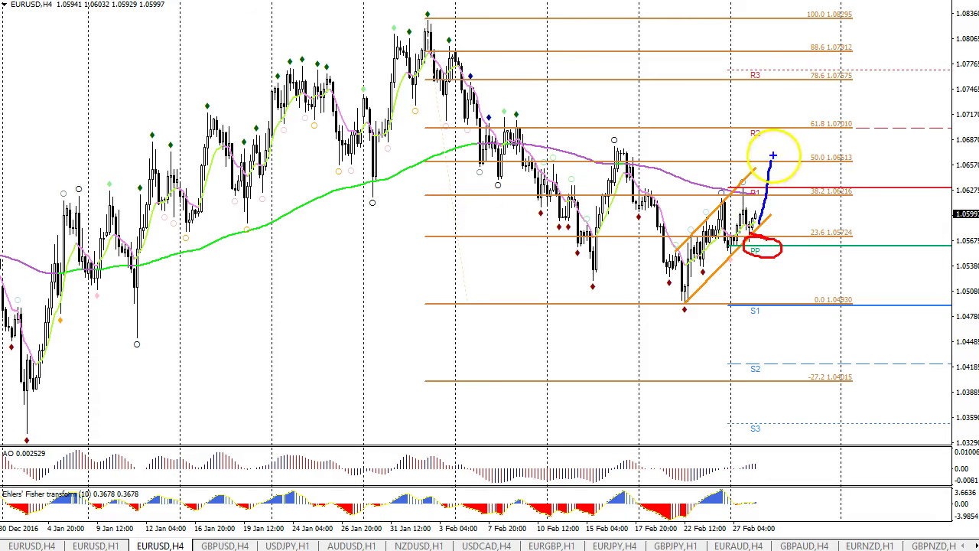
mouse_move(769, 163)
mouse_down()
mouse_move(779, 135)
mouse_move(809, 139)
mouse_move(830, 83)
mouse_move(839, 99)
mouse_up()
key(r)
drag(882, 128, 861, 126)
drag(856, 77, 886, 77)
mouse_move(874, 135)
mouse_down()
mouse_move(880, 193)
mouse_move(870, 183)
mouse_up()
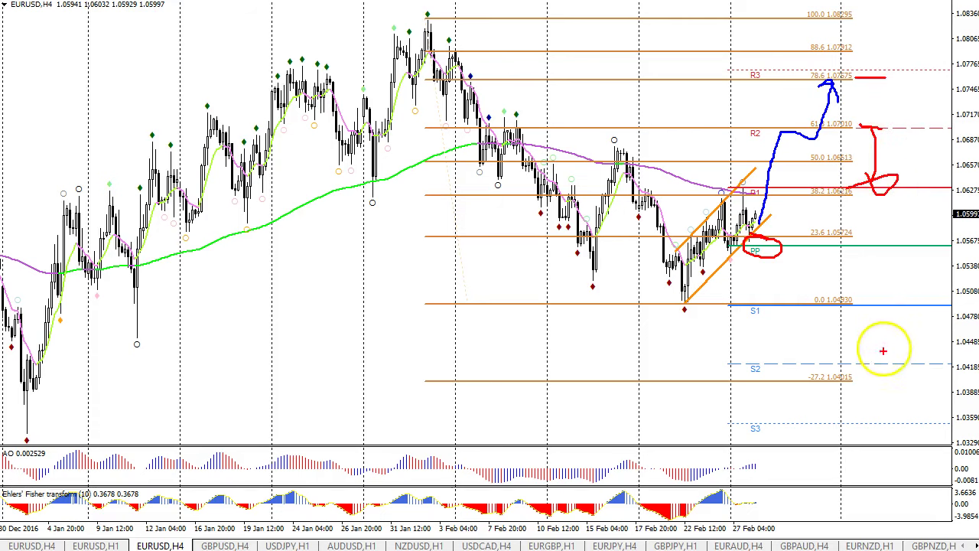
key(Escape)
Switch EURUSD to H1 and outline in blue the 22–24 February rise, the pullback and an arrow up to the -27.2 level
text(H1)
key(Return)
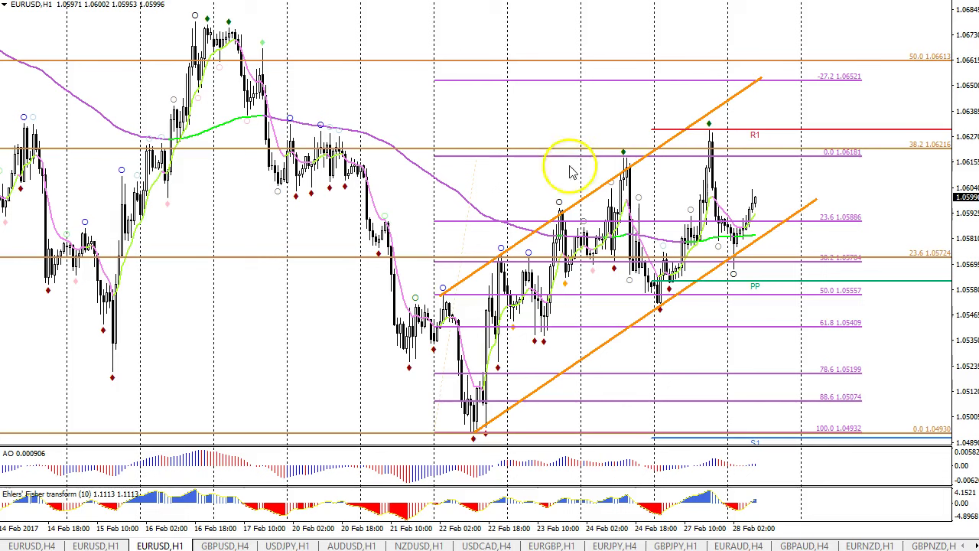
key(ctrl+2)
mouse_move(635, 150)
mouse_down()
mouse_move(414, 451)
mouse_move(616, 176)
mouse_move(621, 145)
mouse_up()
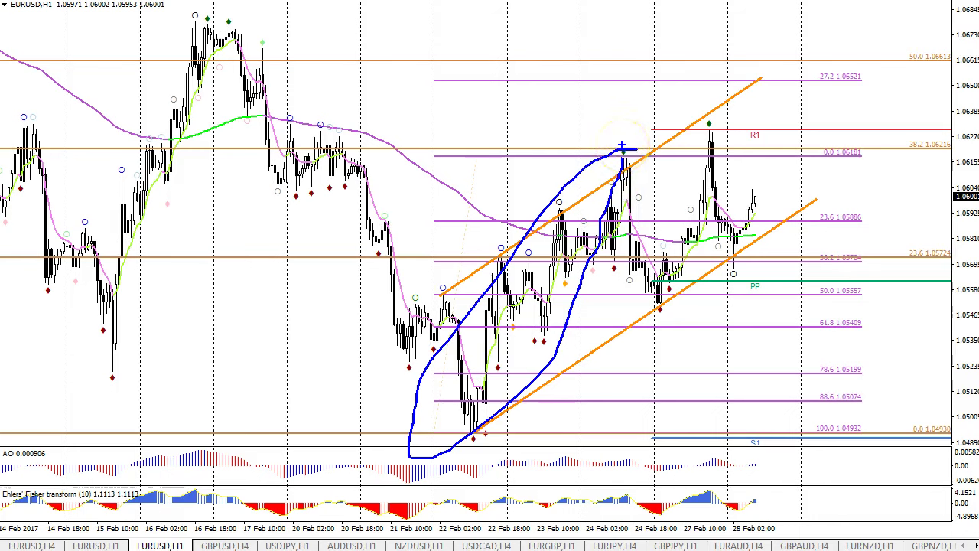
mouse_move(622, 145)
mouse_down()
mouse_move(693, 325)
mouse_move(840, 86)
mouse_move(851, 115)
mouse_up()
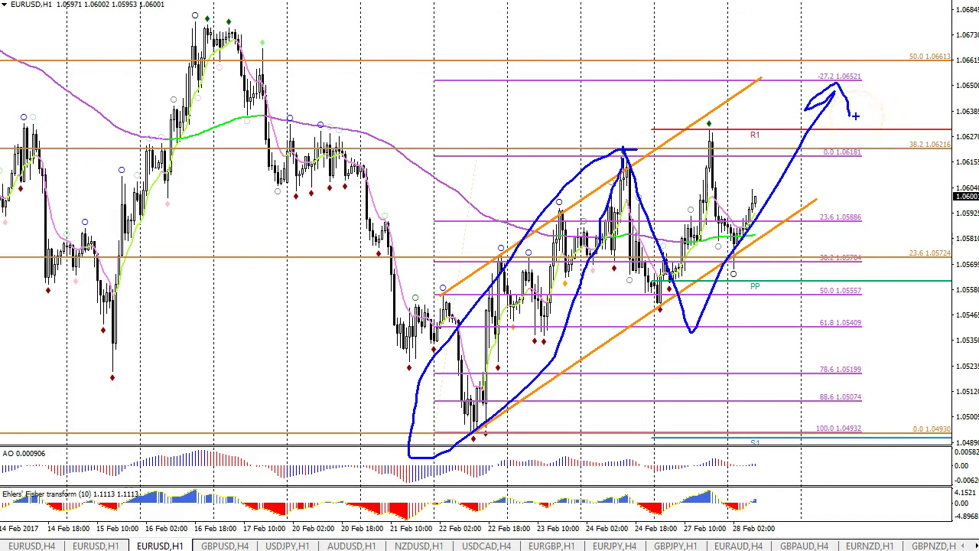
Clear the markup, circle the 50.0 level and outline the rise of 24–27 February in blue, and erase both
key(Escape)
key(ctrl+2)
mouse_move(863, 283)
mouse_down()
mouse_move(788, 285)
mouse_move(865, 286)
mouse_move(848, 285)
mouse_up()
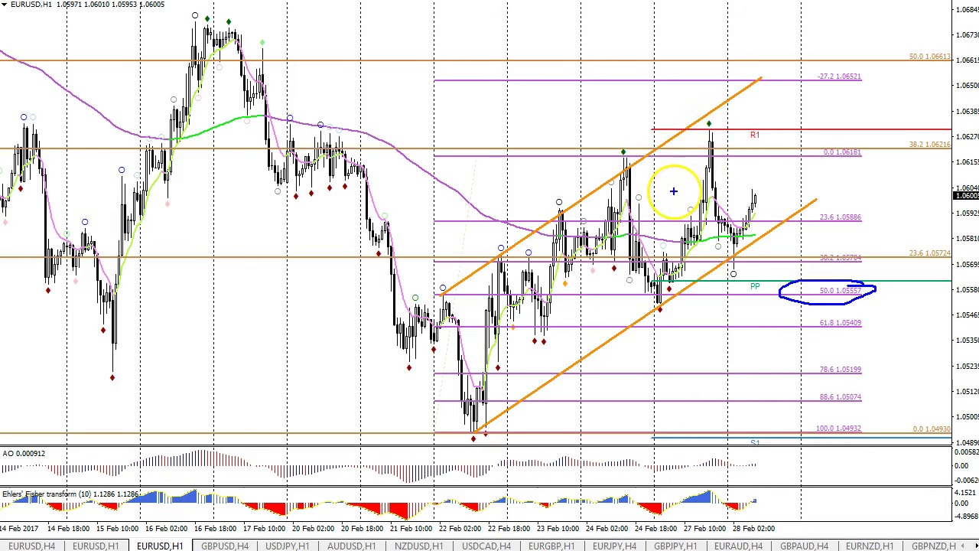
mouse_move(716, 215)
mouse_down()
mouse_move(660, 218)
mouse_move(695, 153)
mouse_move(685, 174)
mouse_up()
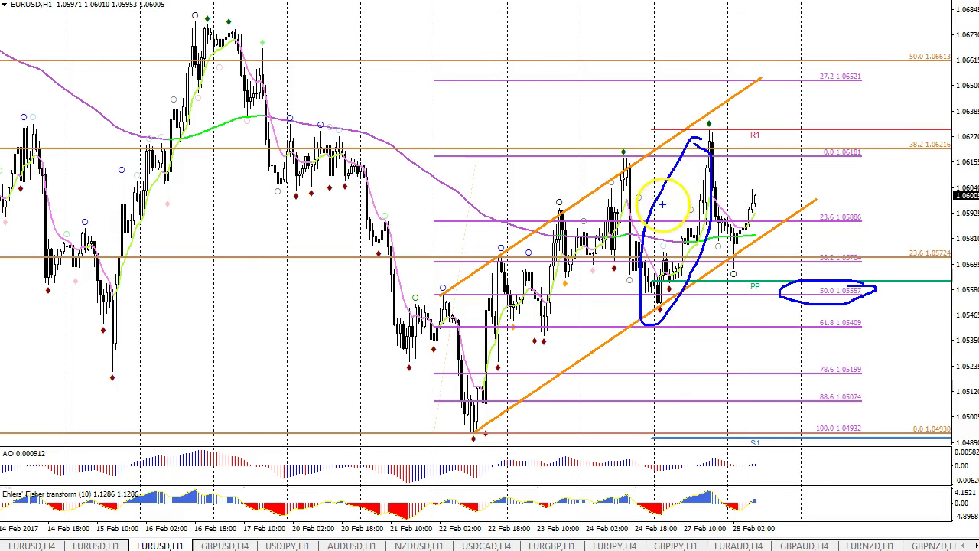
key(e)
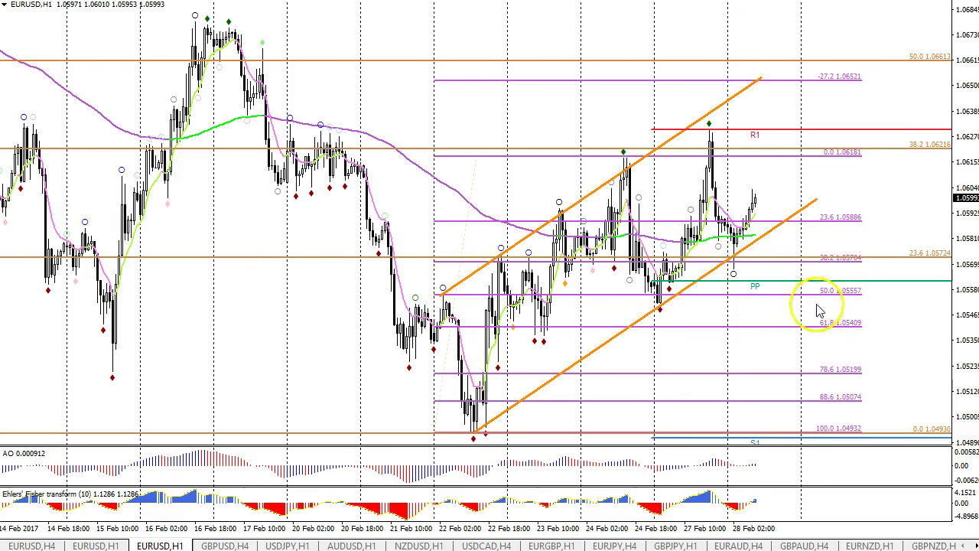
Mark the channel support near 23.6 and the latest candle in blue, circle the zone below R1 in red, and clear the markup
drag(736, 253, 756, 264)
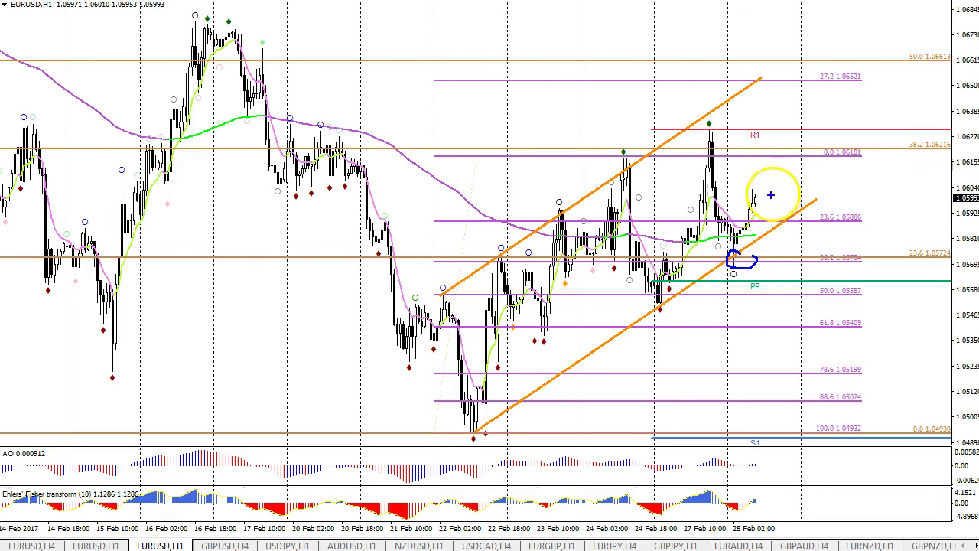
mouse_move(754, 199)
mouse_down()
mouse_move(781, 205)
mouse_move(744, 199)
mouse_up()
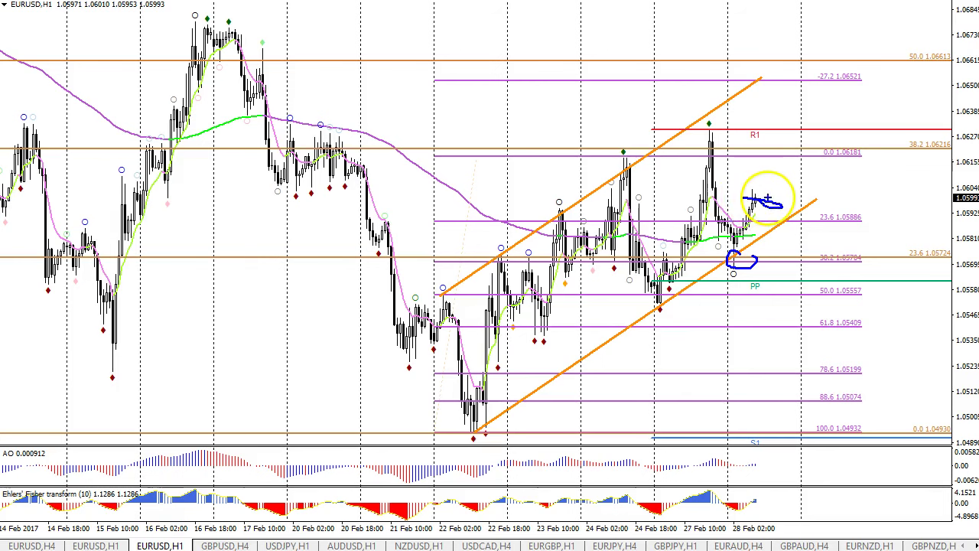
mouse_move(802, 138)
mouse_down()
mouse_move(762, 139)
mouse_move(826, 150)
mouse_up()
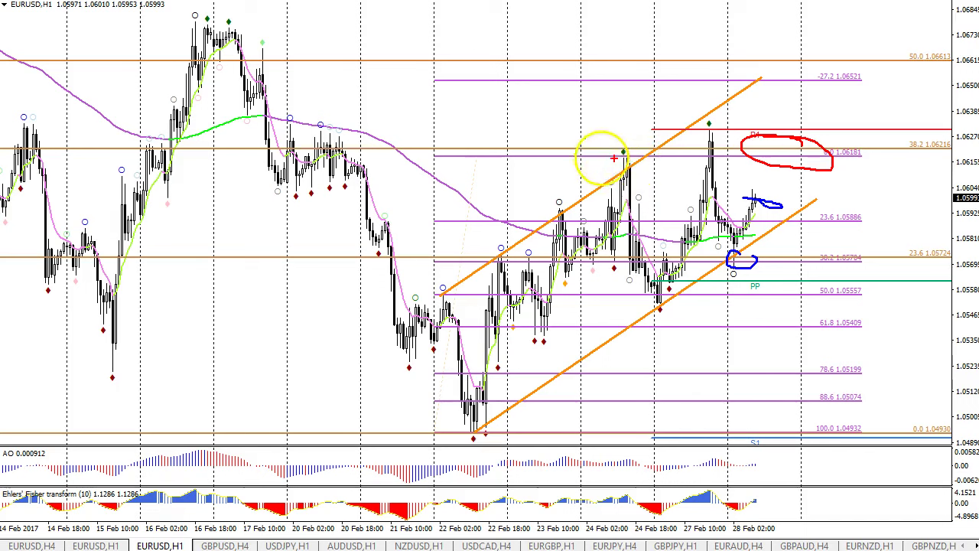
key(Escape)
Mark the 24 February swing high and the resistance below R1 in red, sketch a path from the latest candle, and clear the markup
drag(634, 153, 649, 152)
mouse_move(538, 140)
mouse_down()
mouse_move(953, 140)
mouse_move(891, 132)
mouse_up()
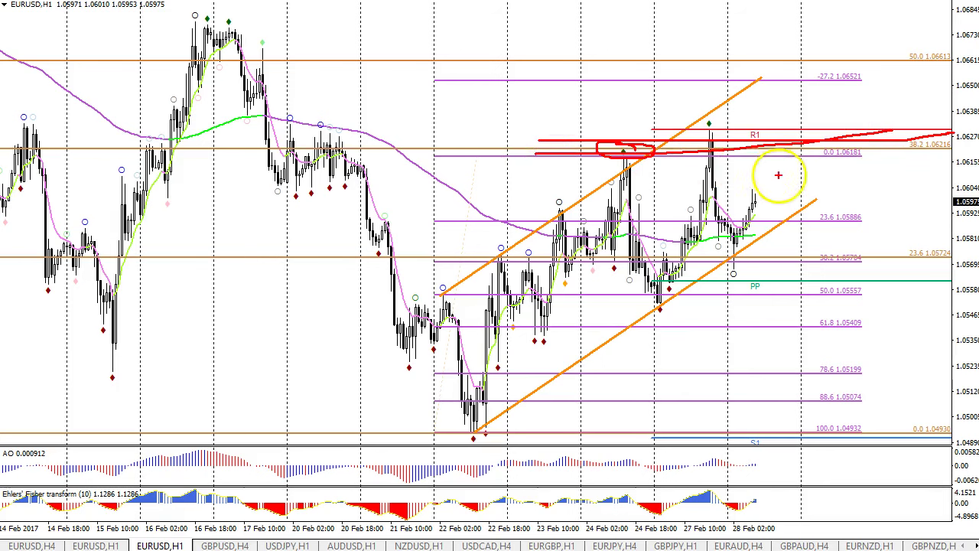
mouse_move(757, 196)
mouse_down()
mouse_move(779, 137)
mouse_move(841, 173)
mouse_up()
key(Escape)
key(ctrl+2)
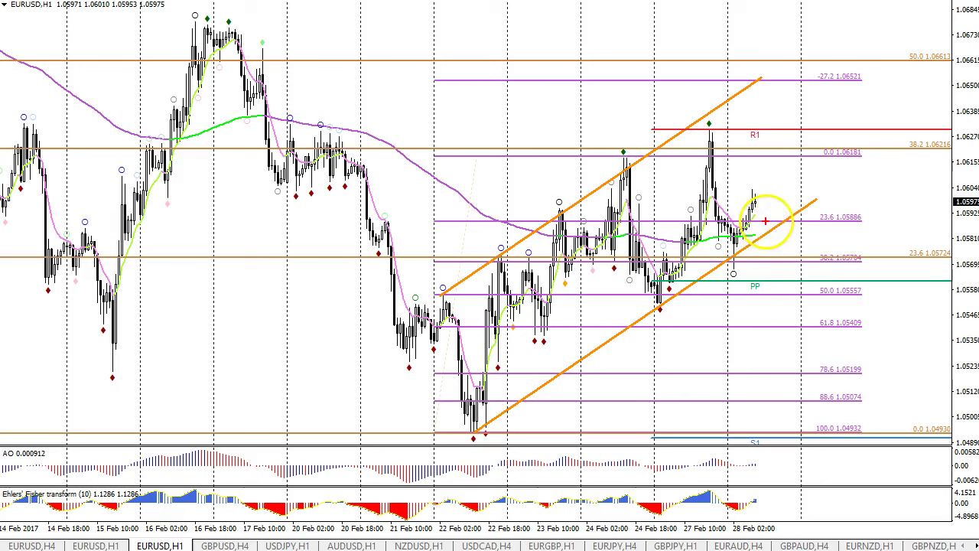
Draw short falling red lines at the latest candle and below R1, add a blue arrow up to the -27.2 level, and clear the markup
mouse_move(756, 197)
mouse_down()
mouse_move(783, 202)
mouse_move(789, 218)
mouse_up()
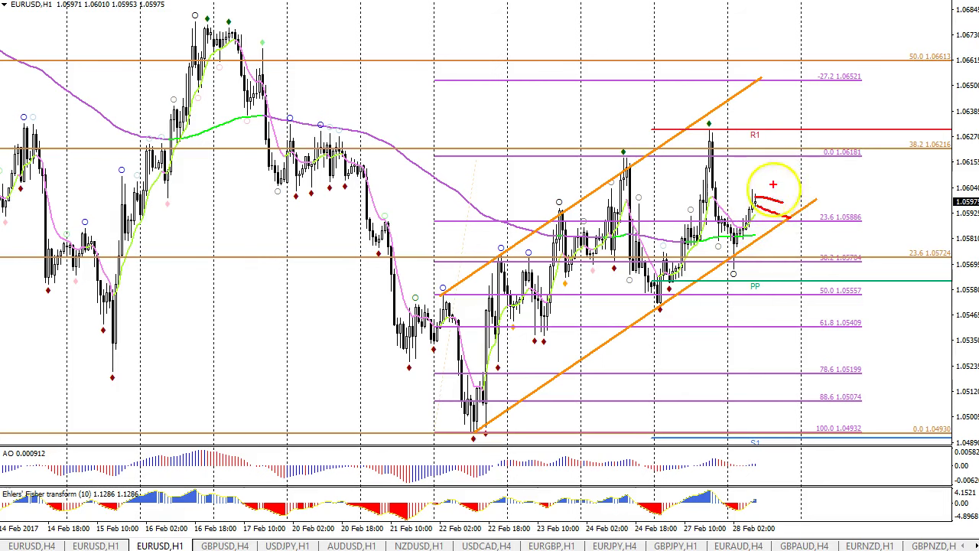
drag(773, 142, 813, 152)
mouse_move(774, 150)
mouse_down()
mouse_move(801, 158)
mouse_move(815, 91)
mouse_move(834, 101)
mouse_up()
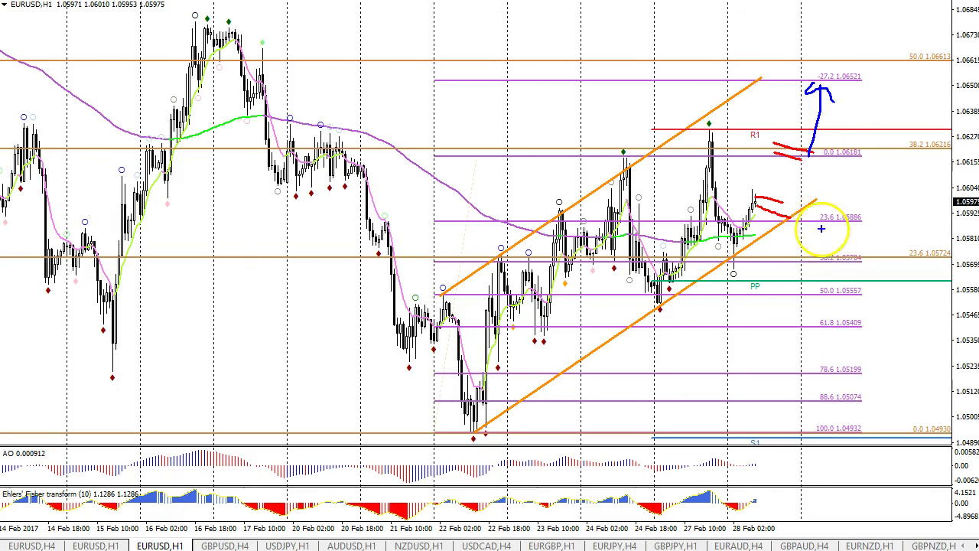
key(Escape)
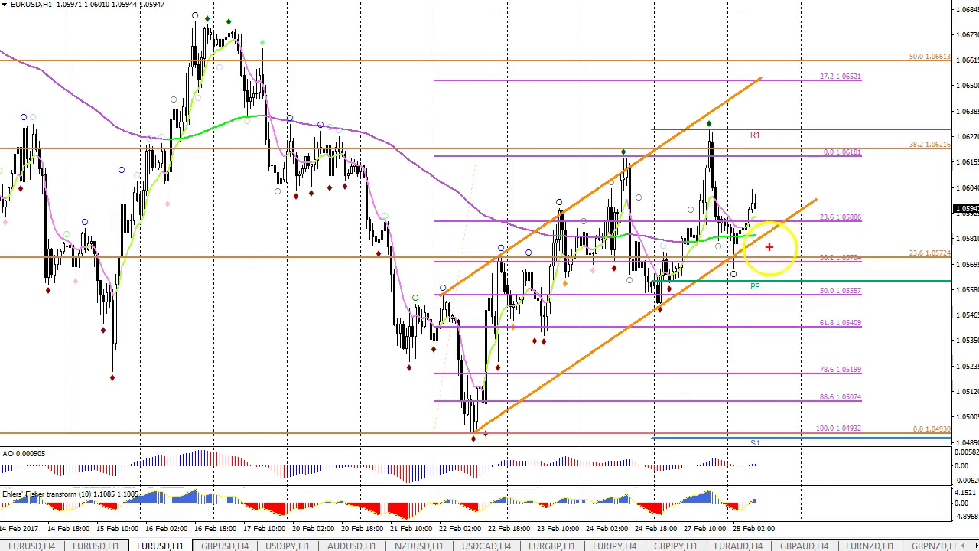
Sketch a narrow red box from the 23.6 level to just below PP, continue the path downward, and clear the markup
drag(761, 212, 770, 290)
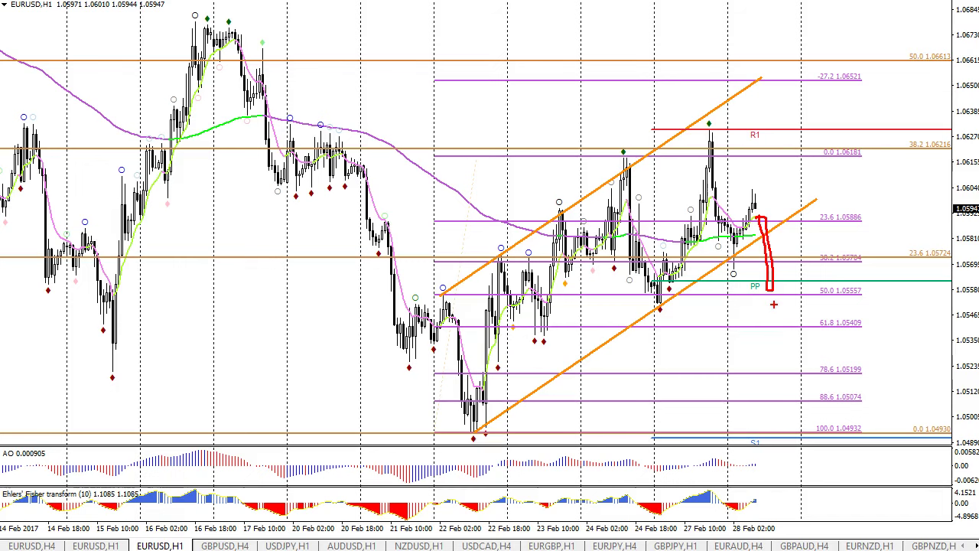
mouse_move(779, 292)
mouse_down()
mouse_move(823, 283)
mouse_move(841, 263)
mouse_move(855, 379)
mouse_move(857, 358)
mouse_up()
key(Escape)
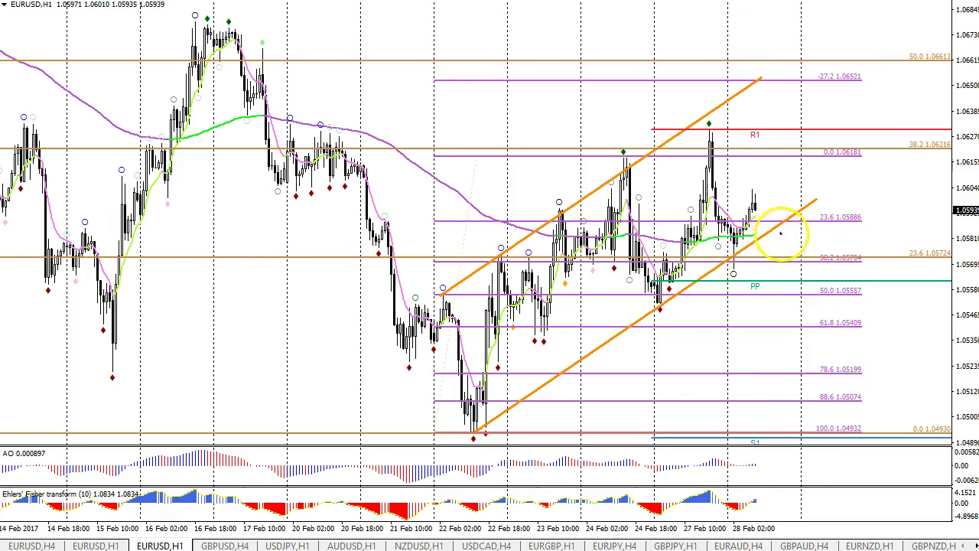
Mark the pullback zone above PP and an arrow to R1 in blue, add a falling red line at the latest candle, and clear the markup
drag(789, 255, 781, 231)
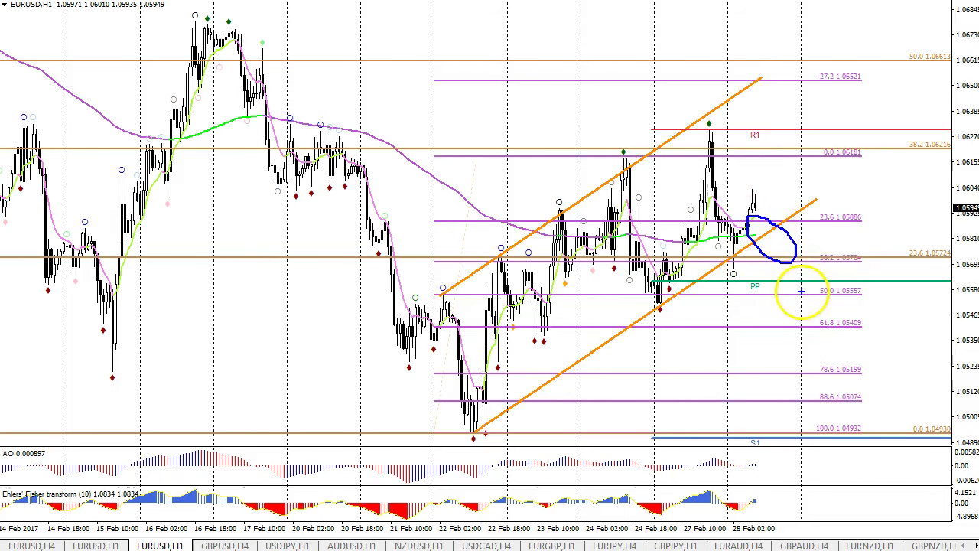
drag(719, 267, 788, 267)
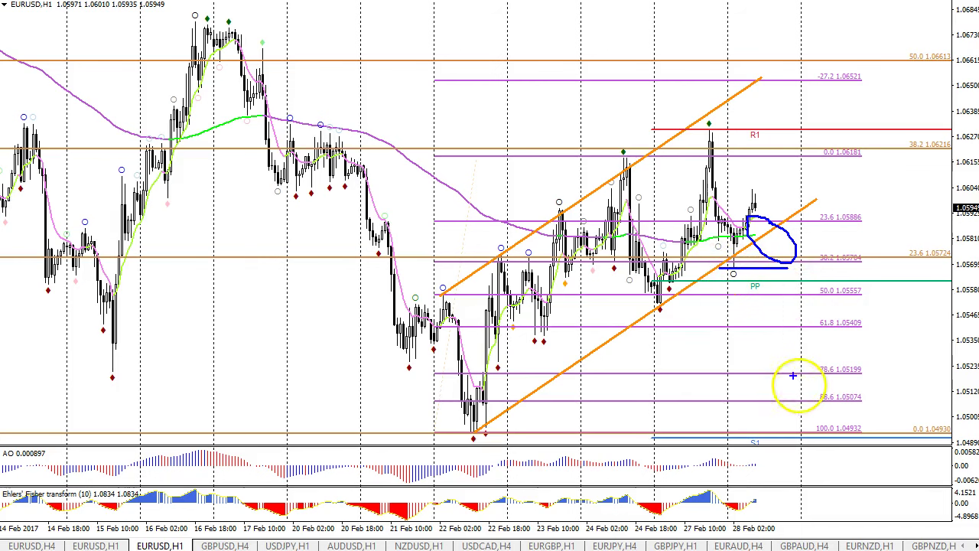
mouse_move(777, 222)
mouse_down()
mouse_move(816, 124)
mouse_move(788, 140)
mouse_up()
drag(754, 192, 799, 221)
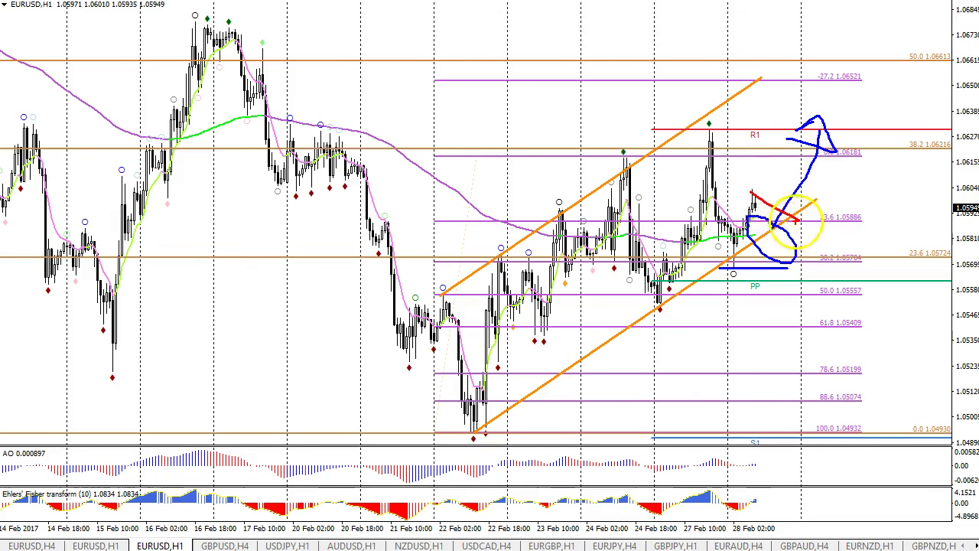
key(Escape)
Switch to the GBPUSD H4 chart and draw a falling trend line across the February highs and two rising trend lines under the lows
click(224, 545)
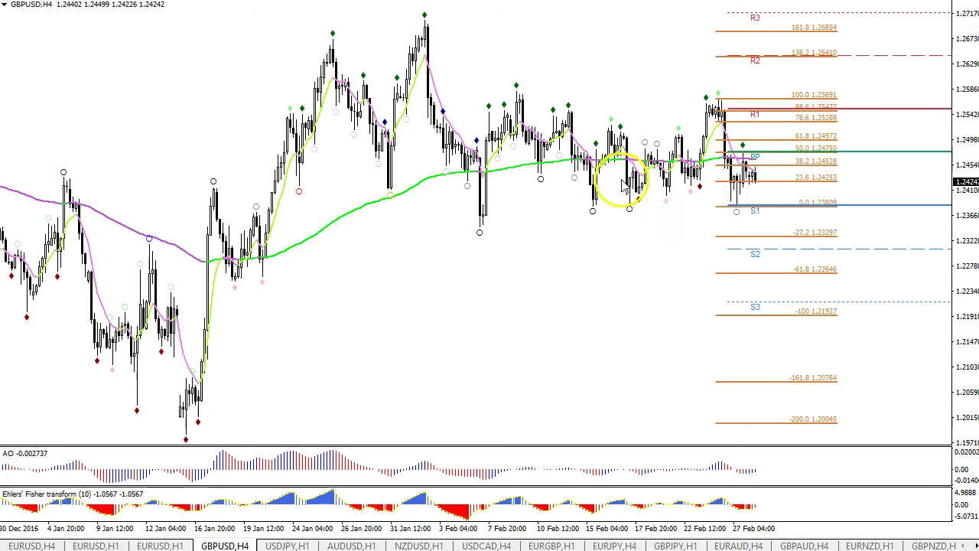
drag(514, 84, 707, 158)
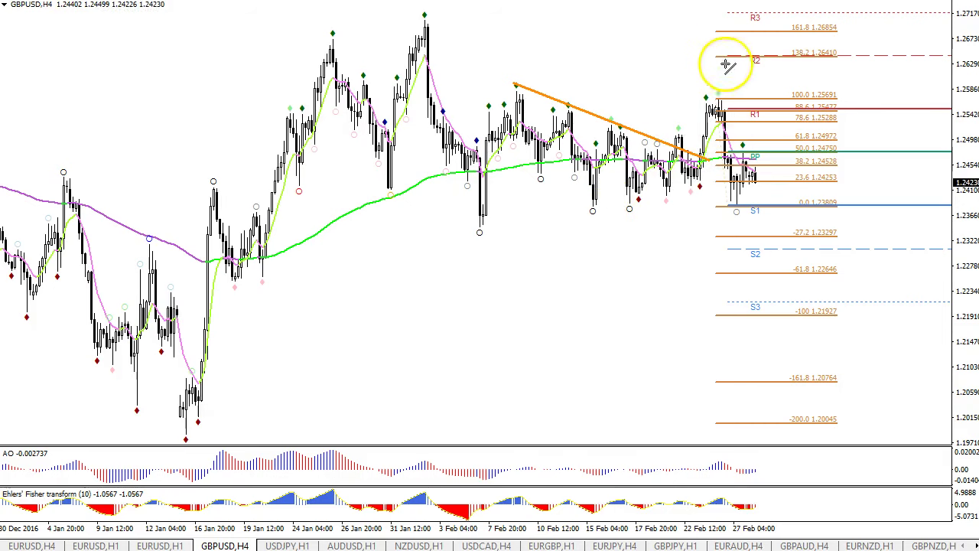
drag(479, 227, 861, 192)
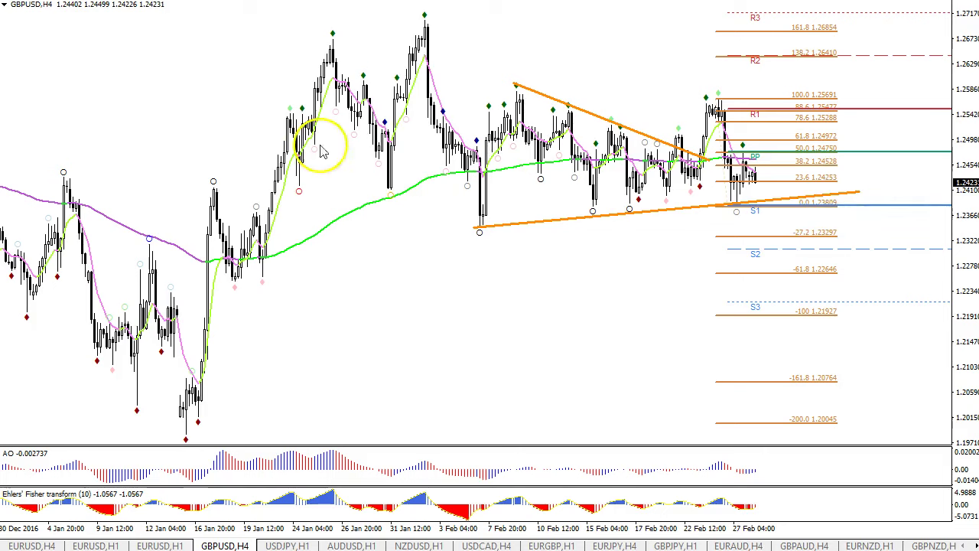
drag(234, 279, 827, 162)
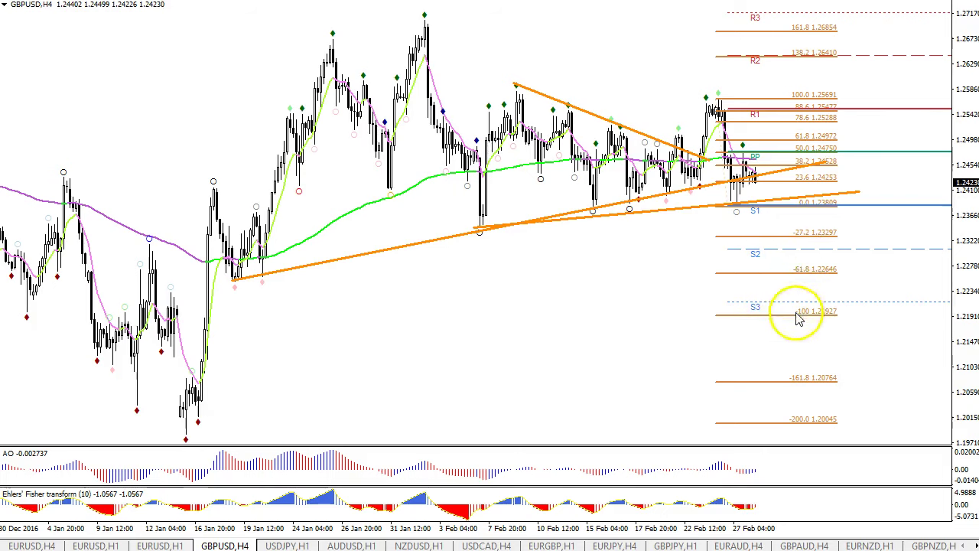
Switch GBPUSD to H1, trace the fall to S1 in red and the rebound with the PP and 61.8–R1 zones in blue, and clear the markup
text(H1)
key(Return)
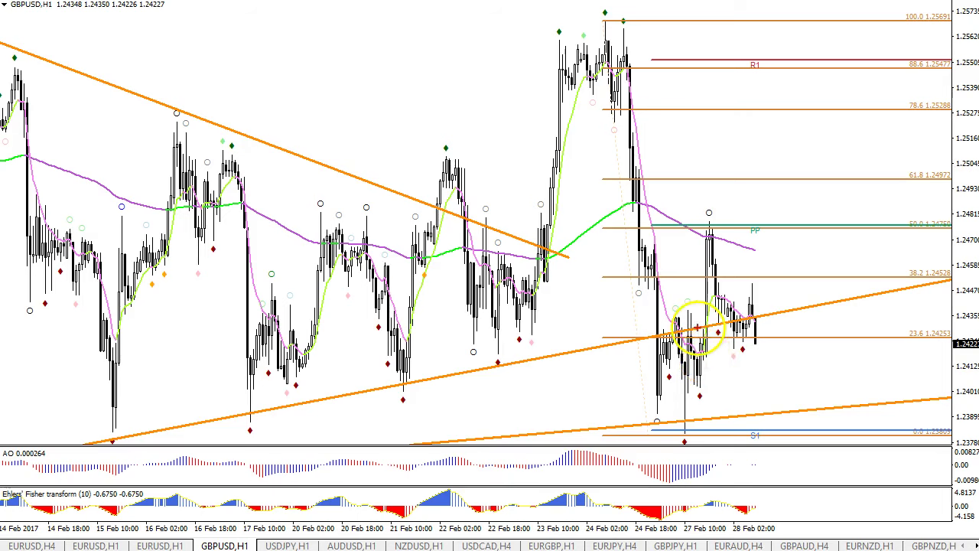
mouse_move(604, 31)
mouse_down()
mouse_move(654, 162)
mouse_move(650, 337)
mouse_move(685, 414)
mouse_move(728, 244)
mouse_move(731, 335)
mouse_up()
key(b)
mouse_move(869, 214)
mouse_down()
mouse_move(964, 222)
mouse_move(707, 229)
mouse_move(972, 243)
mouse_move(834, 243)
mouse_up()
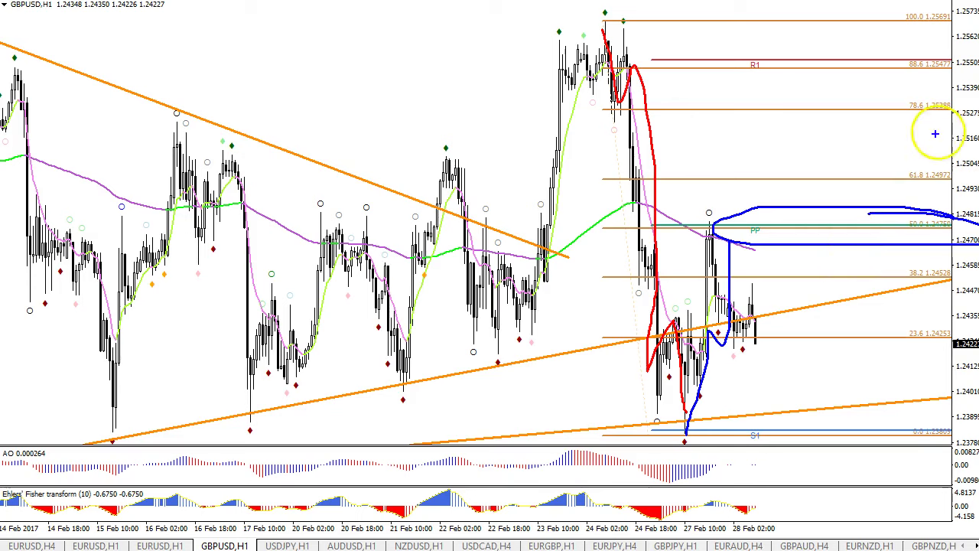
mouse_move(940, 77)
mouse_down()
mouse_move(896, 148)
mouse_move(953, 38)
mouse_up()
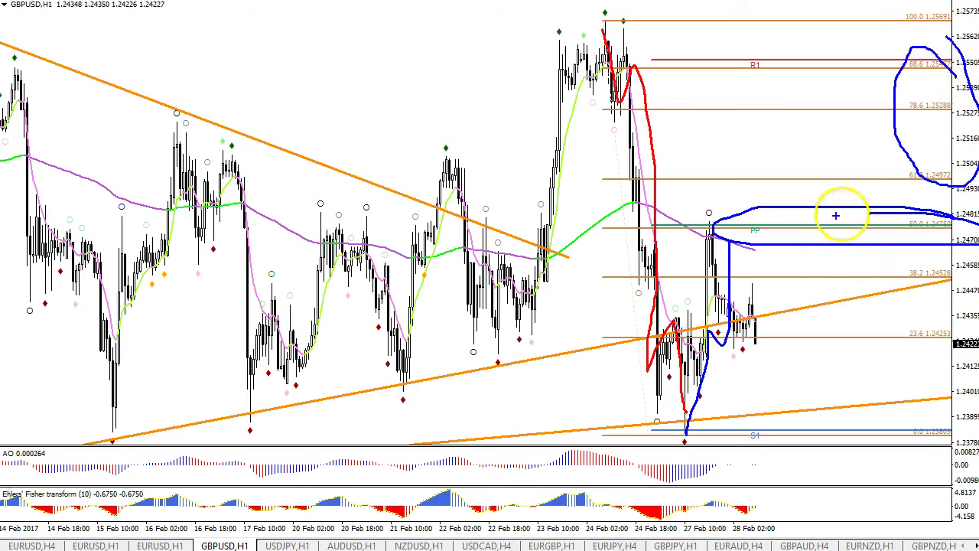
key(Escape)
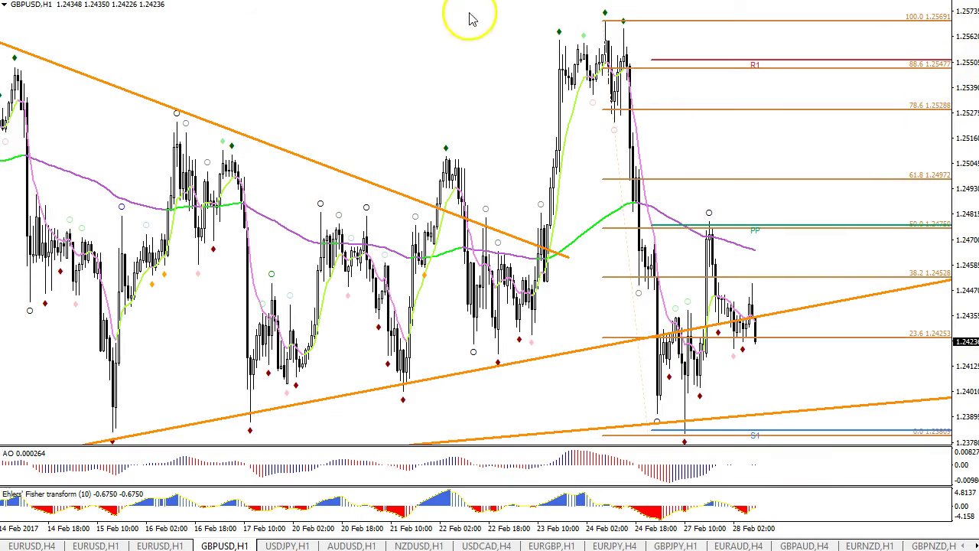
Return GBPUSD to H4, sketch a blue fall toward the -61.8 level and a rise toward PP, clearing each sketch
click(490, 1)
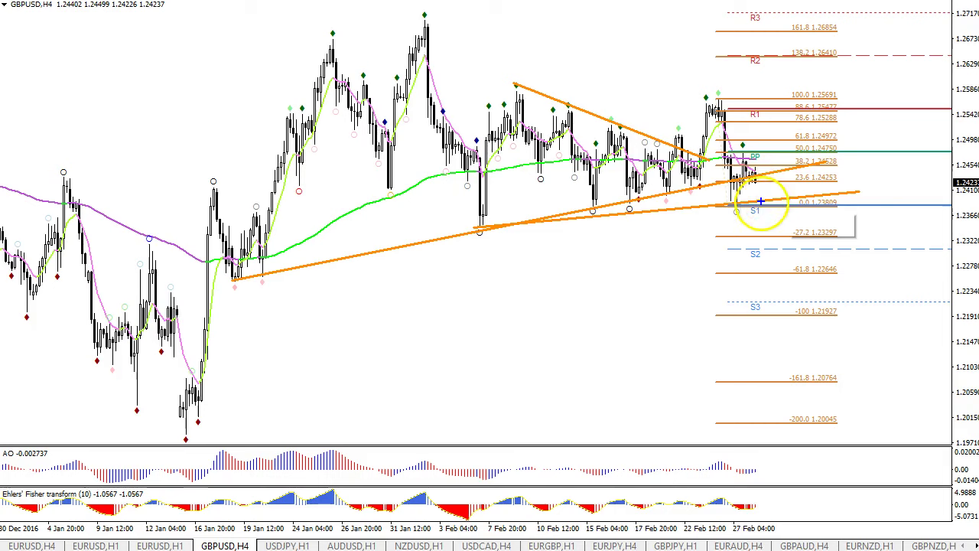
mouse_move(756, 178)
mouse_down()
mouse_move(765, 227)
mouse_move(767, 182)
mouse_move(758, 181)
mouse_up()
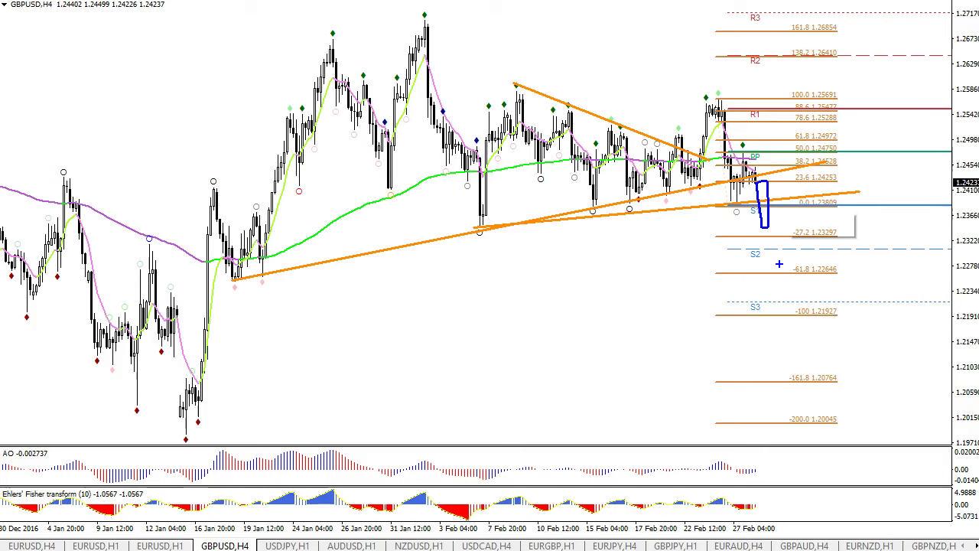
mouse_move(764, 227)
mouse_down()
mouse_move(777, 215)
mouse_move(794, 279)
mouse_move(791, 270)
mouse_move(807, 272)
mouse_up()
key(e)
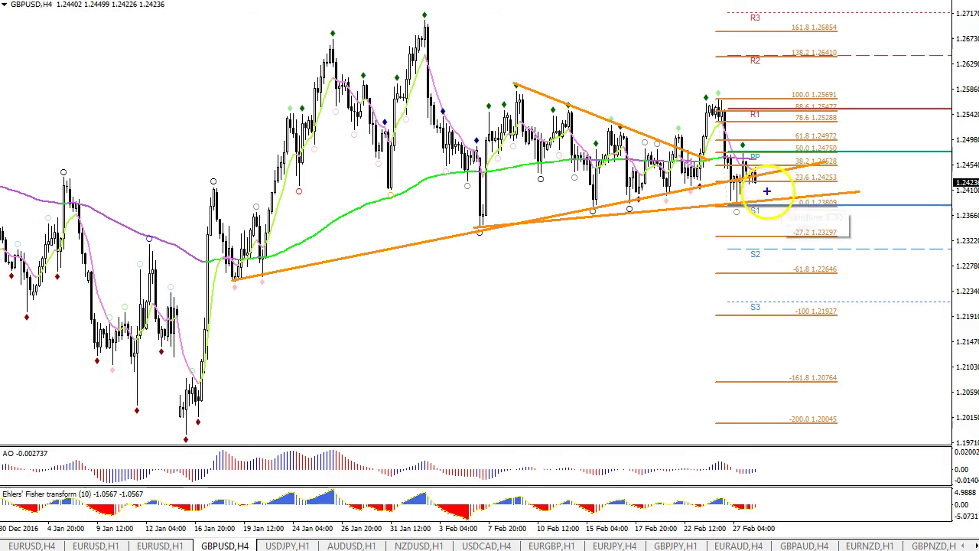
mouse_move(770, 185)
mouse_down()
mouse_move(759, 179)
mouse_move(773, 199)
mouse_move(770, 186)
mouse_move(757, 197)
mouse_move(794, 133)
mouse_move(813, 147)
mouse_up()
key(Escape)
key(ctrl+2)
Sketch a blue rise to 61.8, circle the 61.8–R1 zone and swing high in red, add a red arrow to 23.6, and clear the markup
key(Escape)
mouse_move(793, 528)
mouse_down()
mouse_move(811, 531)
mouse_move(799, 533)
mouse_up()
key(ctrl+2)
mouse_move(748, 371)
mouse_down()
mouse_move(763, 375)
mouse_move(843, 167)
mouse_up()
mouse_move(938, 77)
mouse_down()
mouse_move(803, 141)
mouse_move(861, 53)
mouse_up()
mouse_move(870, 138)
mouse_down()
mouse_move(922, 314)
mouse_move(893, 311)
mouse_up()
mouse_move(572, 35)
mouse_down()
mouse_move(562, 11)
mouse_move(581, 6)
mouse_up()
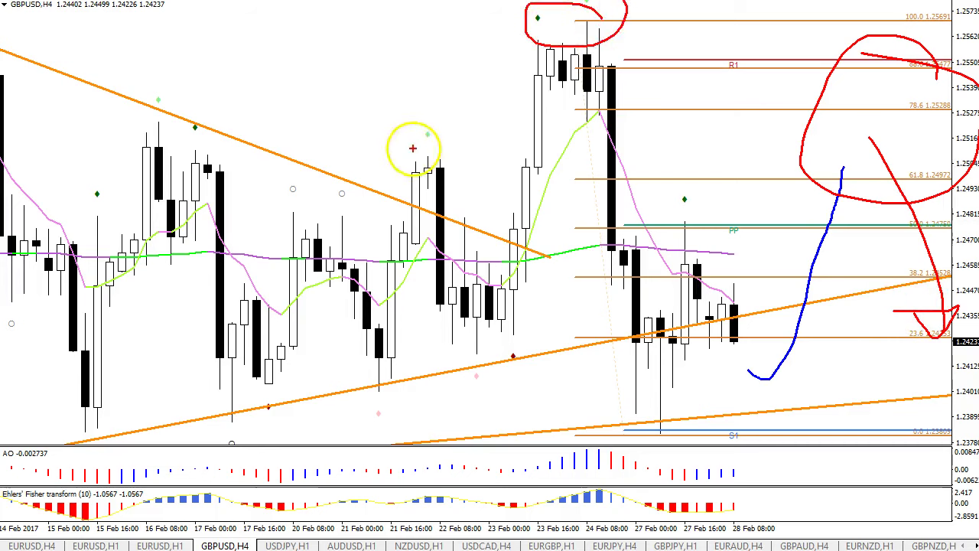
key(Escape)
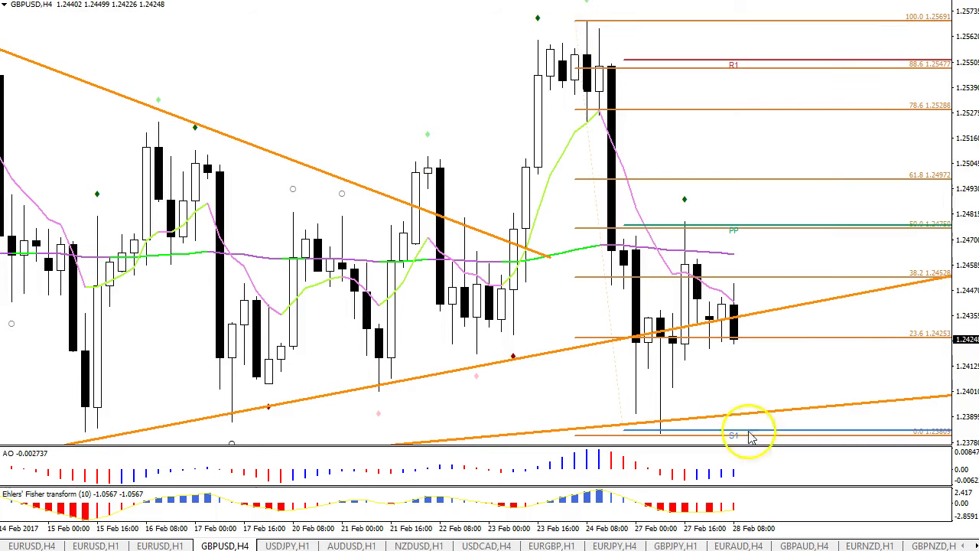
Circle the latest candle, swing high and swing low in red, sketch a blue path to above the 61.8 level, and erase the markup
mouse_move(746, 346)
mouse_down()
mouse_move(748, 317)
mouse_move(733, 289)
mouse_move(736, 344)
mouse_up()
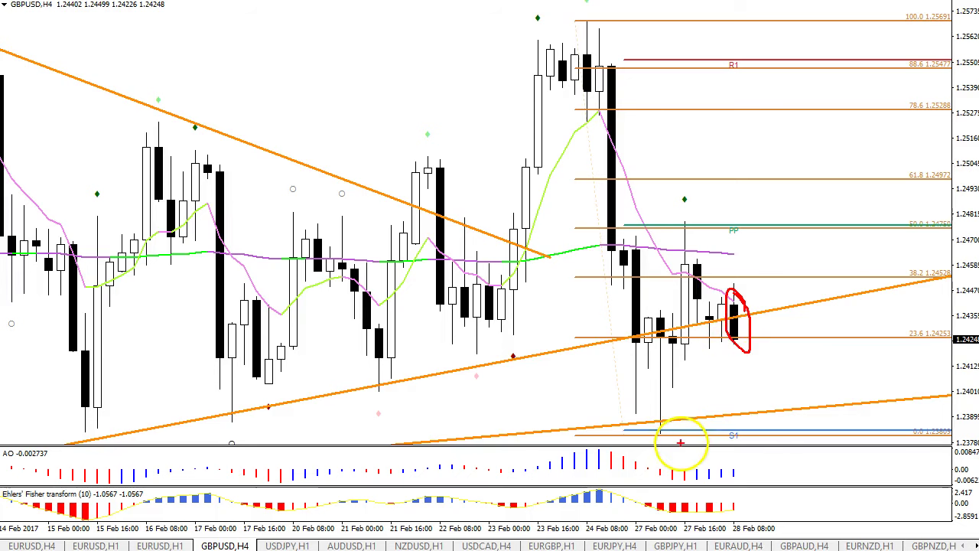
drag(581, 15, 585, 20)
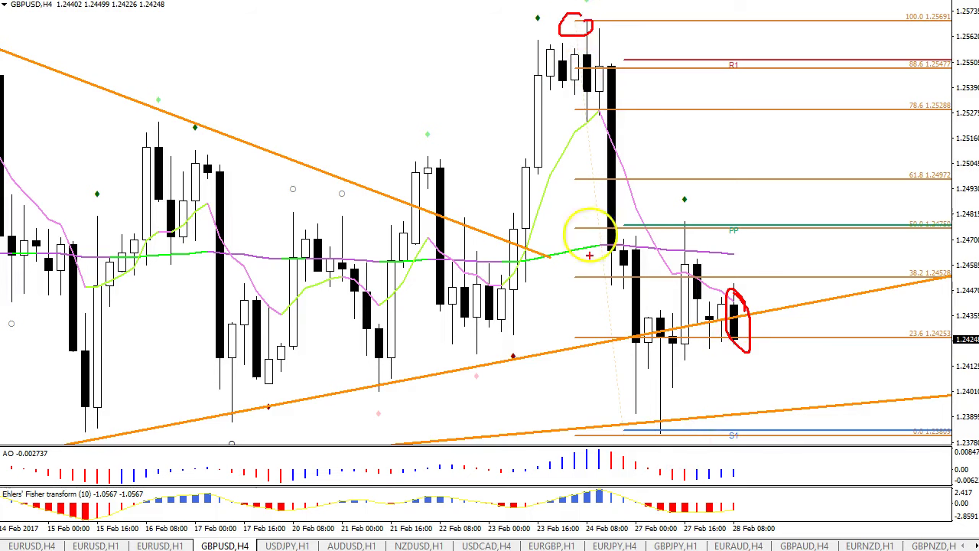
drag(656, 437, 663, 441)
mouse_move(662, 392)
mouse_down()
mouse_move(796, 321)
mouse_move(880, 141)
mouse_move(873, 136)
mouse_move(889, 162)
mouse_up()
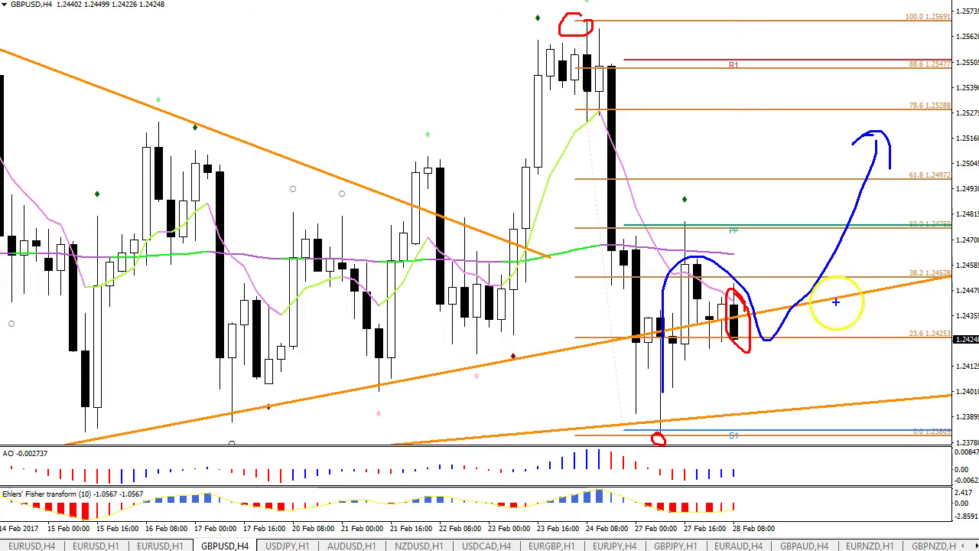
key(e)
Circle the latest candles and the area below them in red, circle support in blue with an arrow up to PP, and clear the markup
mouse_move(746, 274)
mouse_down()
mouse_move(792, 329)
mouse_move(764, 264)
mouse_up()
mouse_move(773, 377)
mouse_down()
mouse_move(749, 391)
mouse_move(758, 360)
mouse_up()
key(b)
mouse_move(822, 363)
mouse_down()
mouse_move(782, 363)
mouse_move(821, 360)
mouse_up()
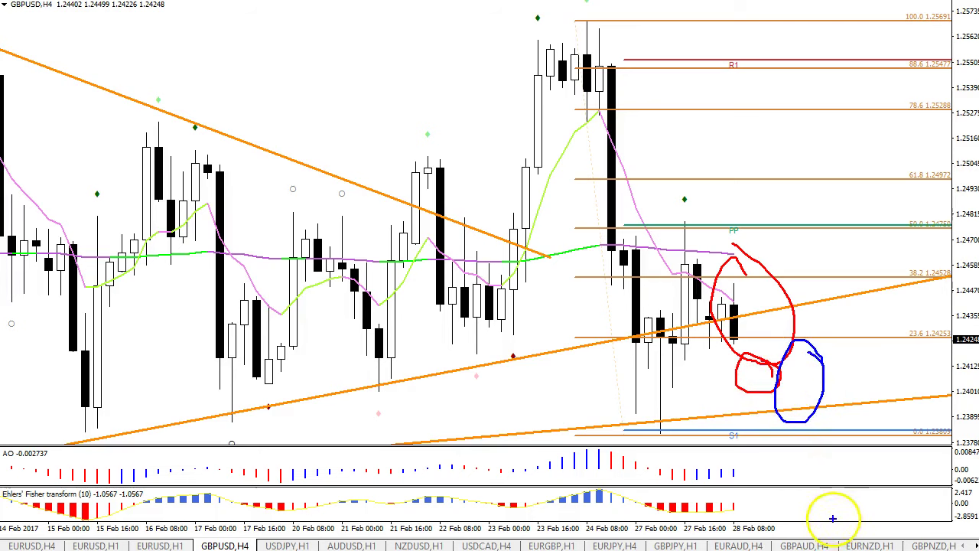
mouse_move(831, 392)
mouse_down()
mouse_move(859, 210)
mouse_move(873, 226)
mouse_up()
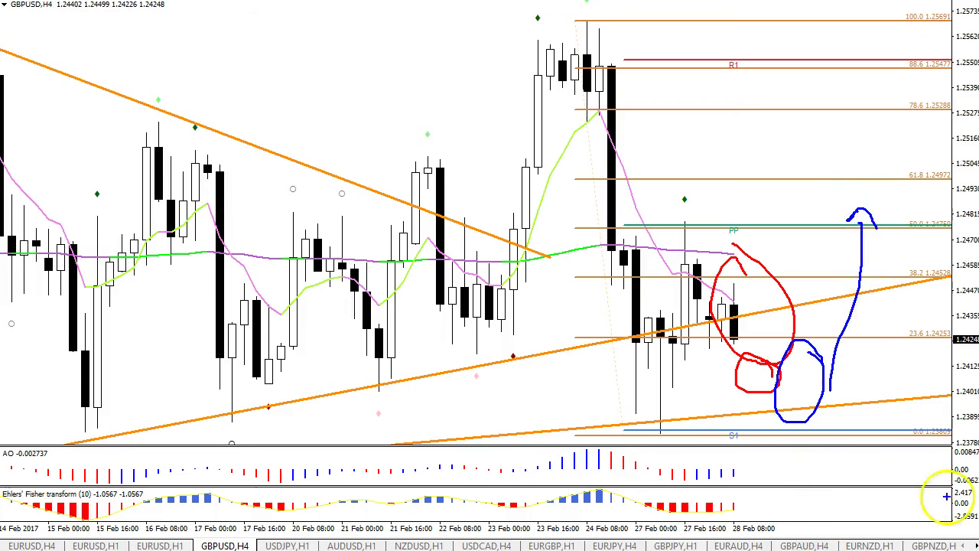
key(Escape)
Zoom GBPUSD H4 back out, sketch and clear a path down to the -61.8 level, and switch to the Elite Currensea-ECS YouTube channel page
drag(740, 533, 723, 534)
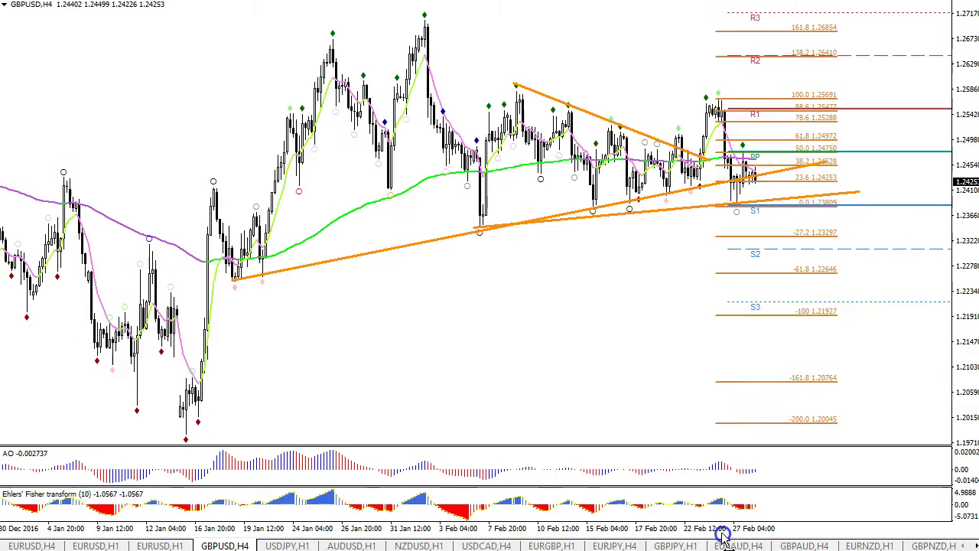
mouse_move(809, 126)
mouse_down()
mouse_move(811, 139)
mouse_move(782, 136)
mouse_move(808, 127)
mouse_move(821, 268)
mouse_move(834, 272)
mouse_up()
key(Escape)
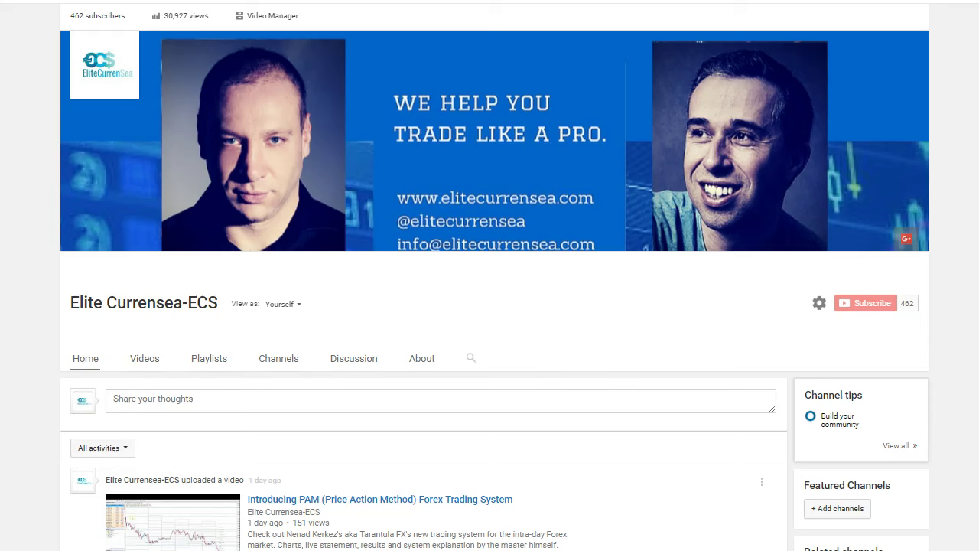
mouse_move(136, 164)
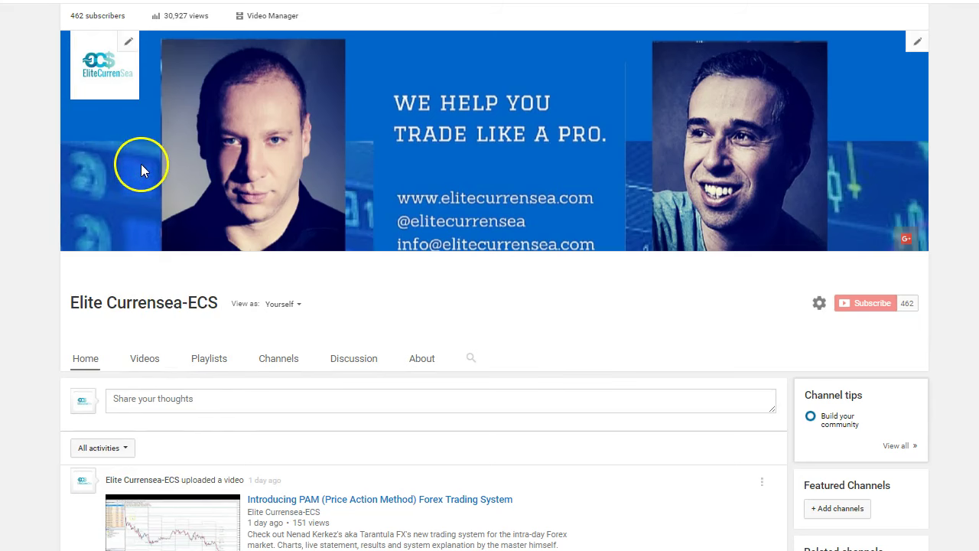